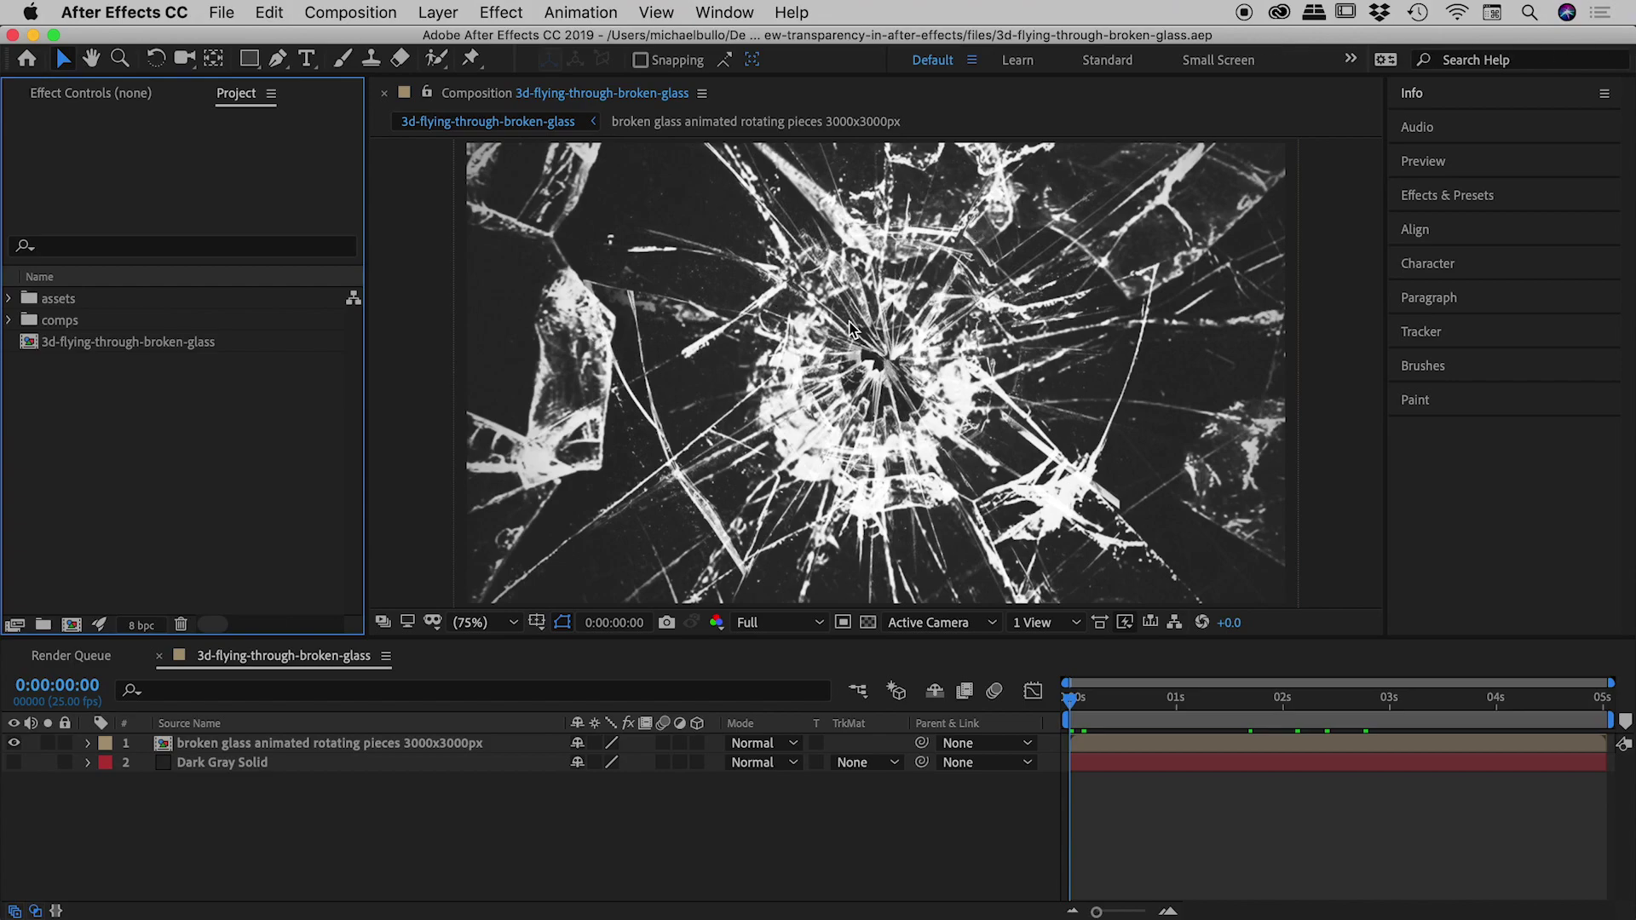
# - Create a 1920×1080, 25 fps composition named 'demo' with background color 650E0E
pyautogui.click(350, 12)
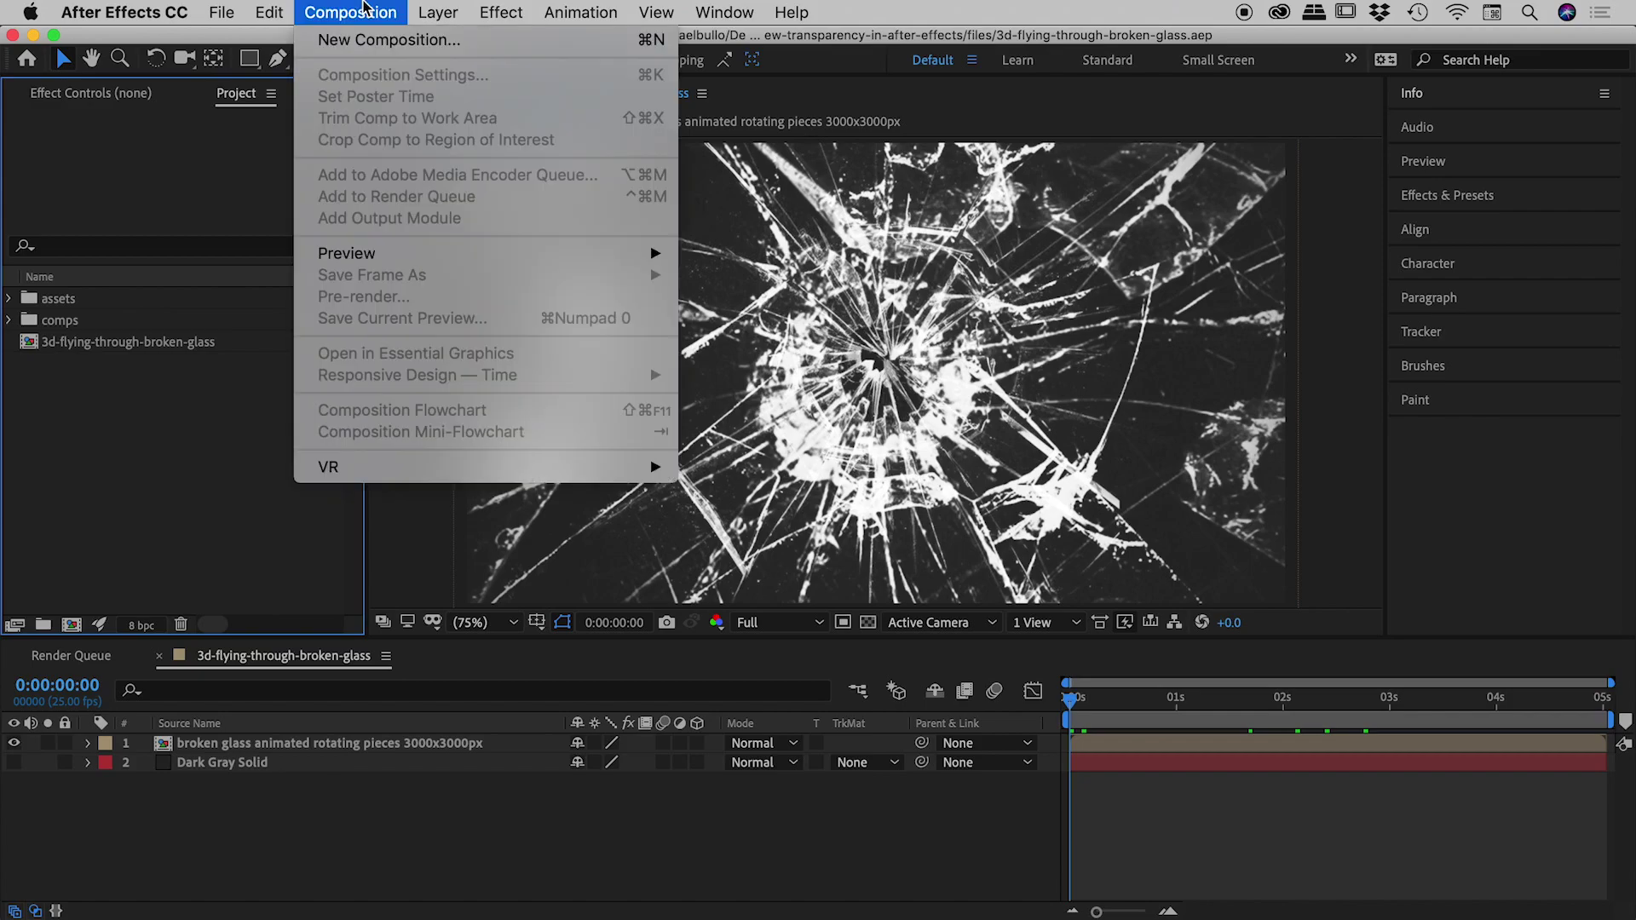
pyautogui.click(375, 40)
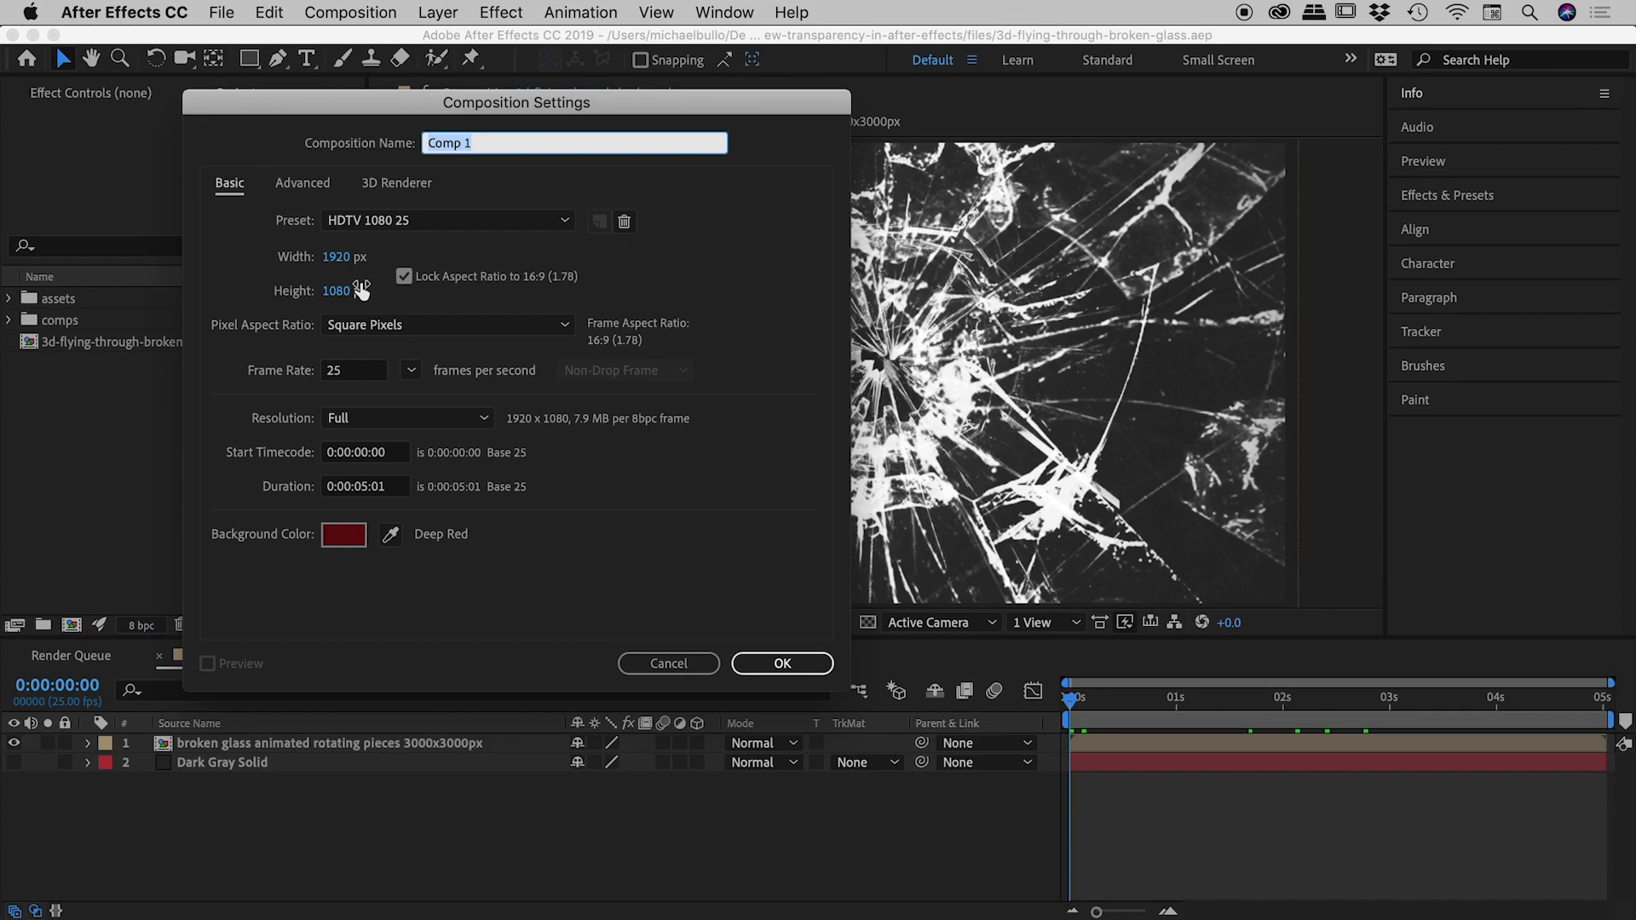
pyautogui.write('demo')
pyautogui.click(333, 534)
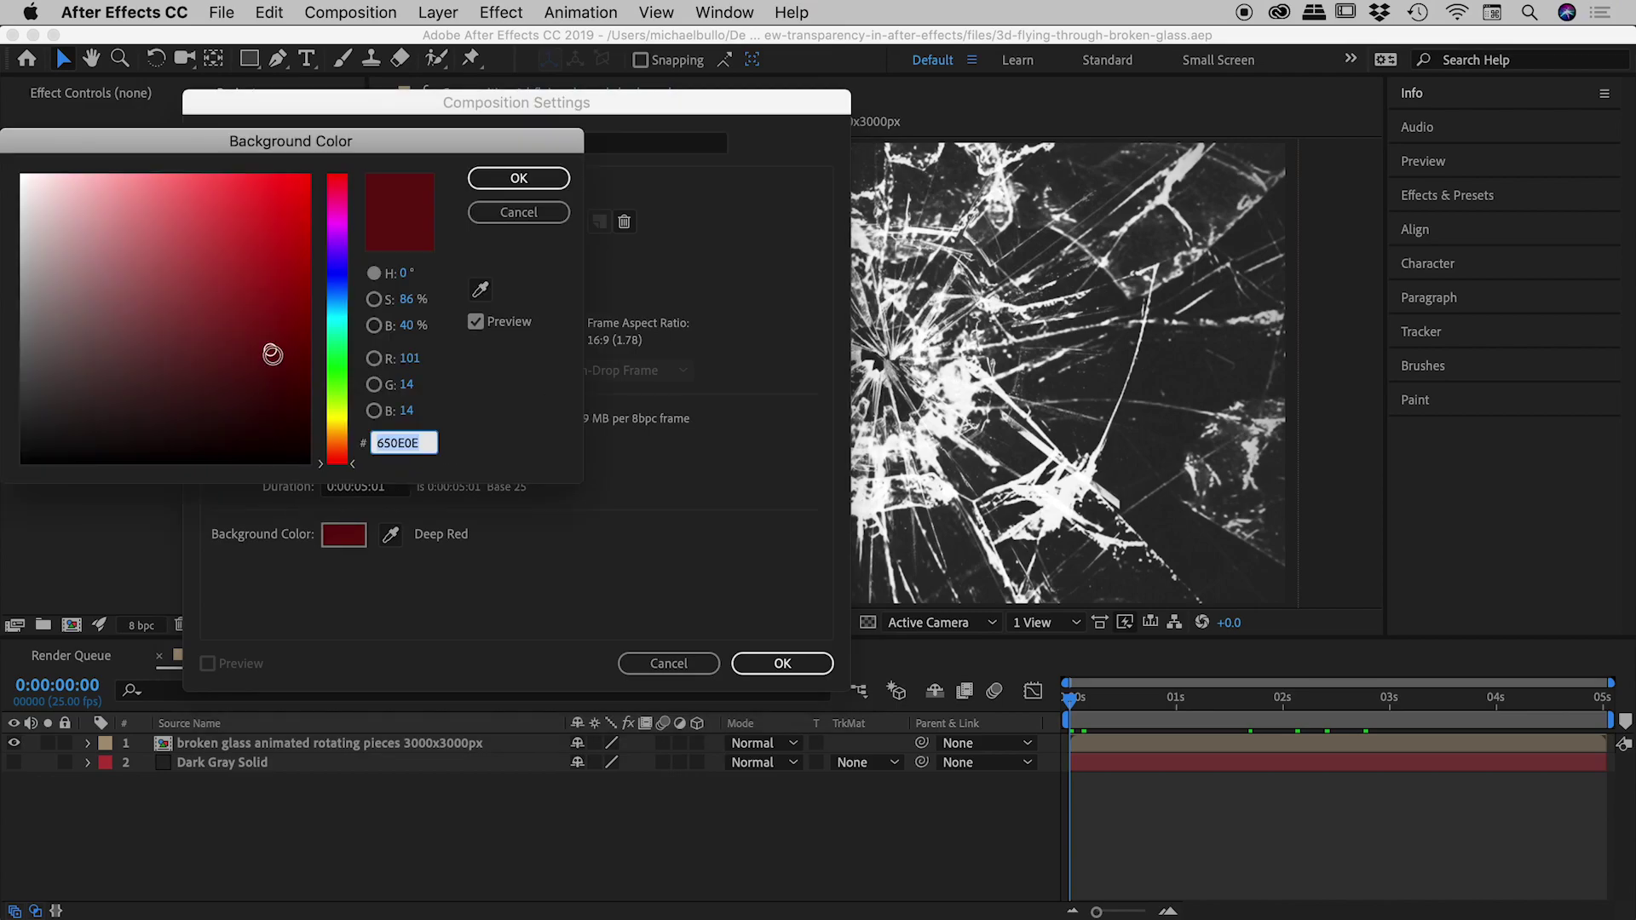
pyautogui.click(519, 177)
pyautogui.click(782, 665)
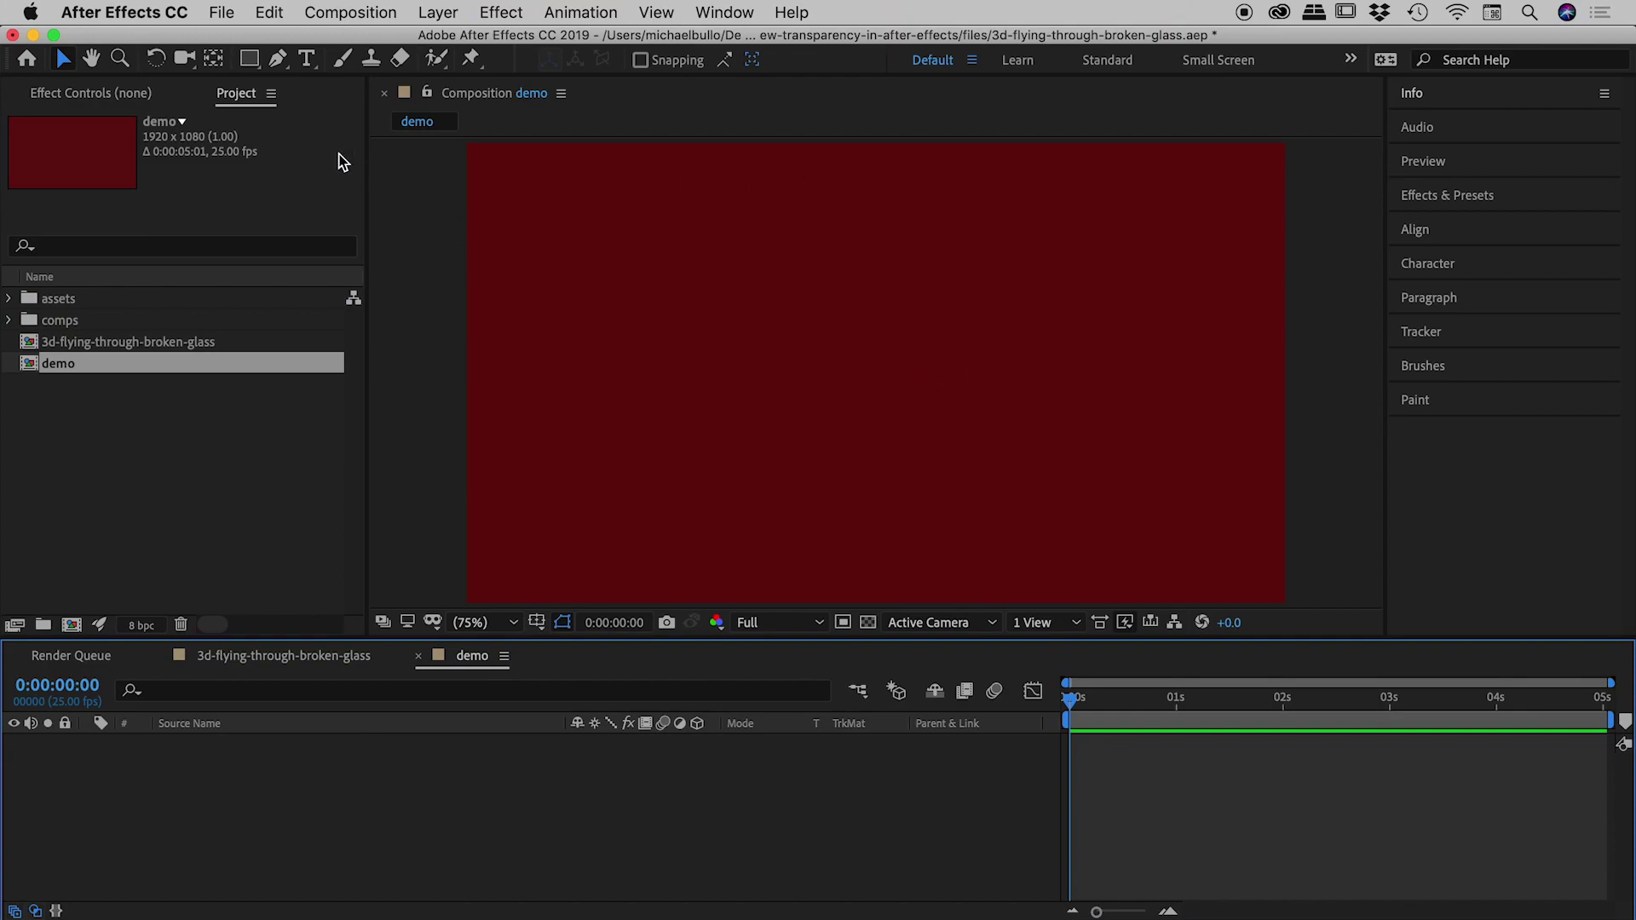
# - Draw a white rectangle shape layer in the demo comp's upper left, then deselect it
pyautogui.moveTo(249, 58); pyautogui.dragTo(341, 68)
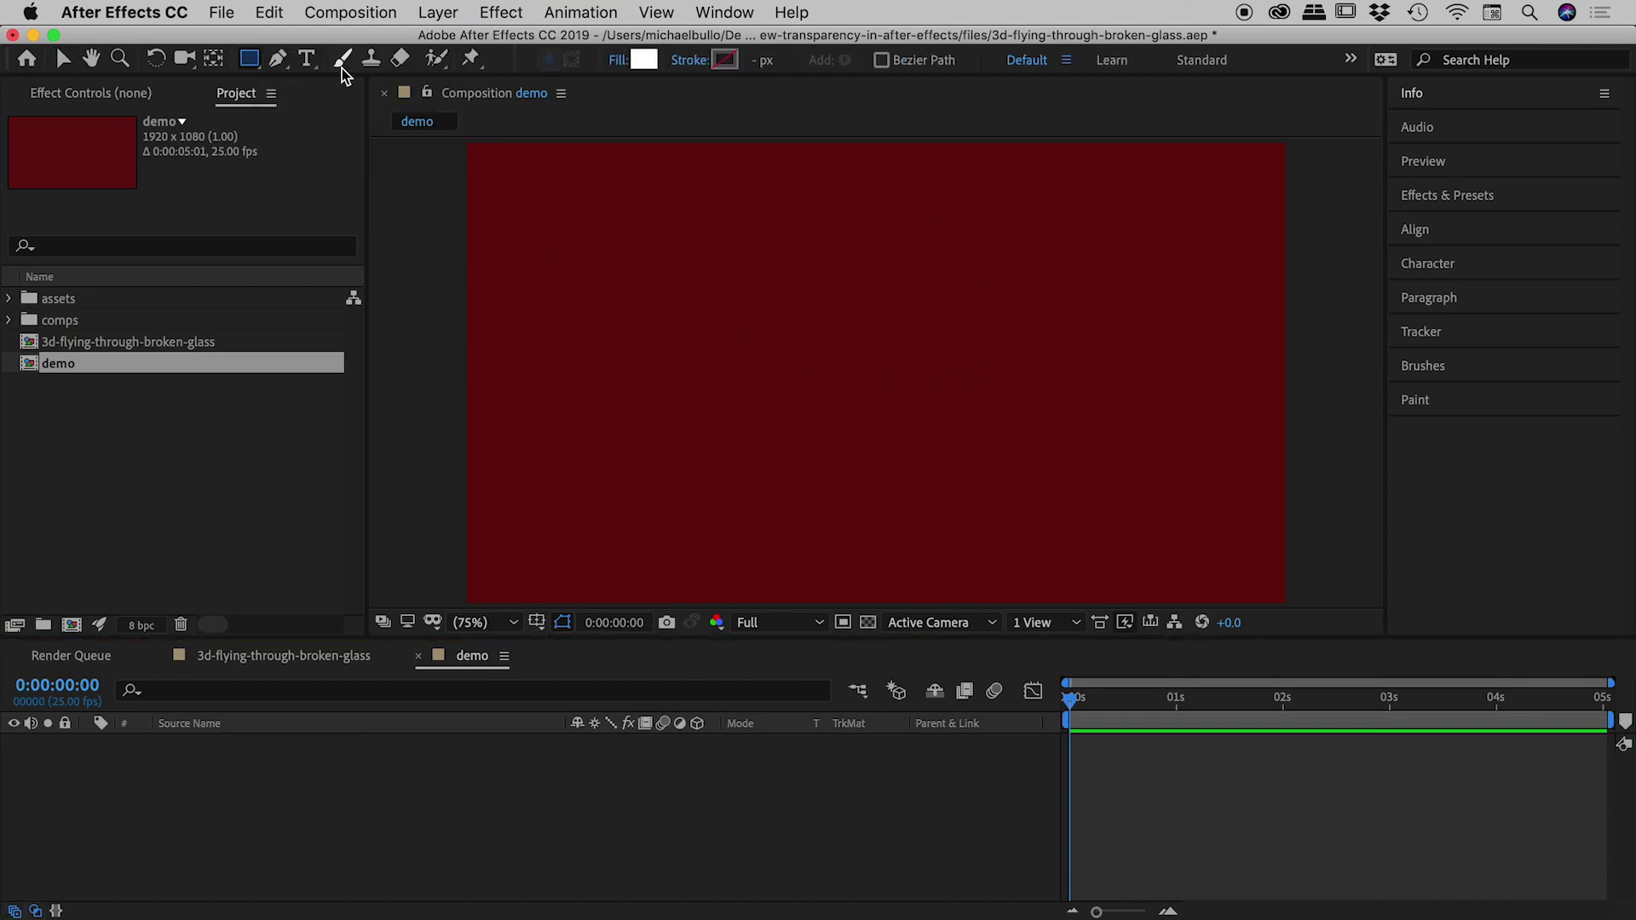
pyautogui.moveTo(580, 227); pyautogui.dragTo(882, 440)
pyautogui.click(63, 58)
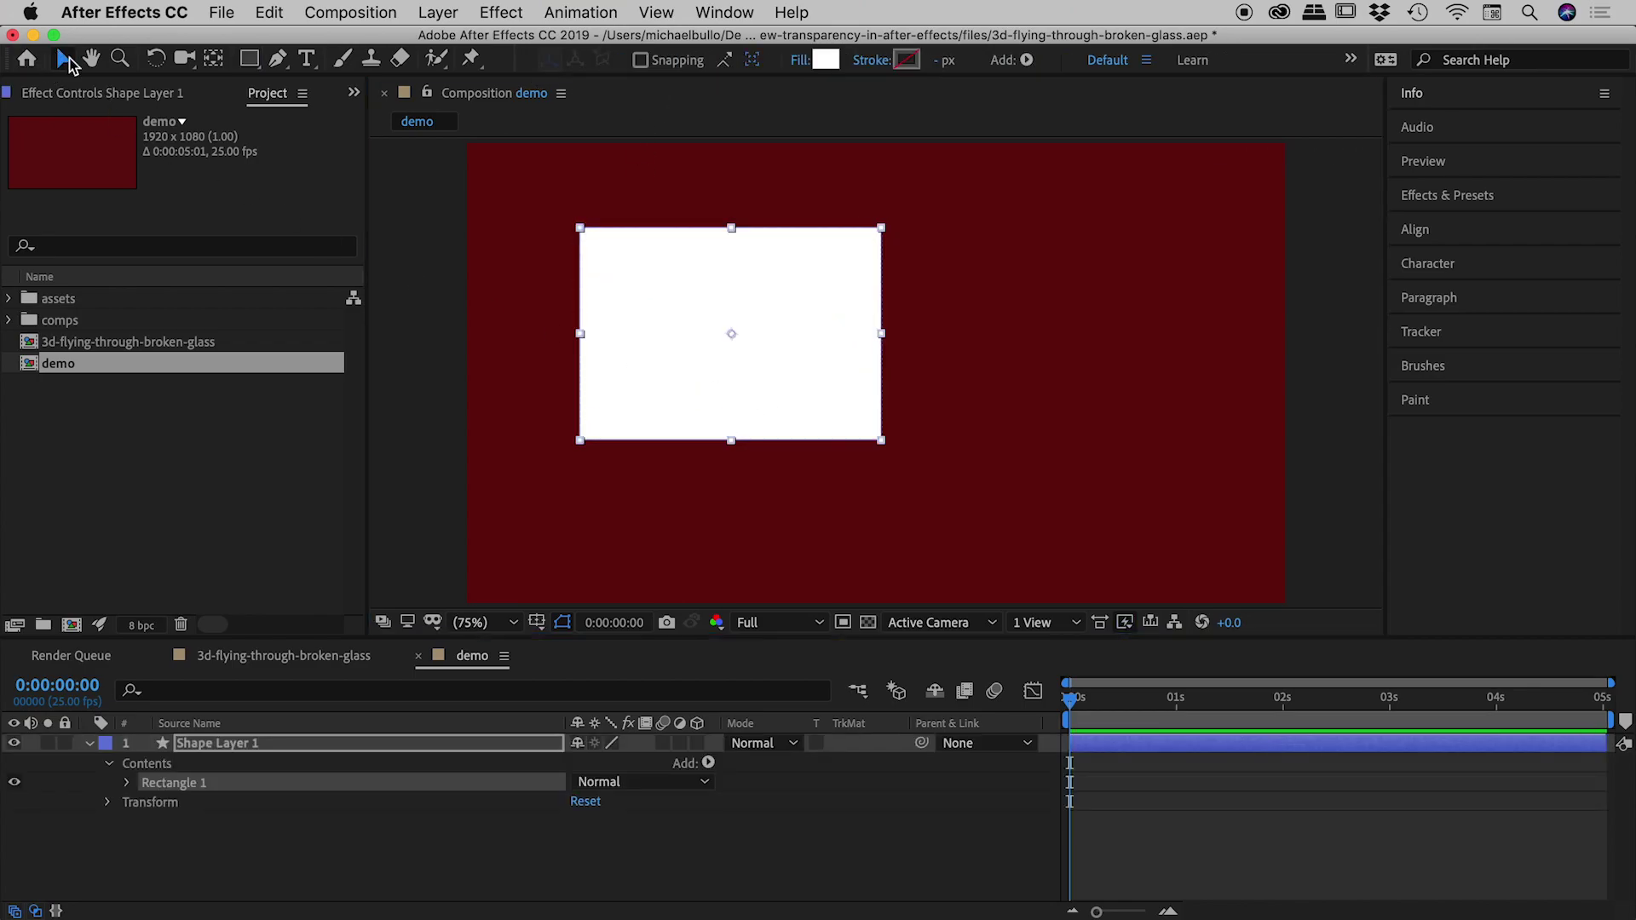
pyautogui.click(402, 237)
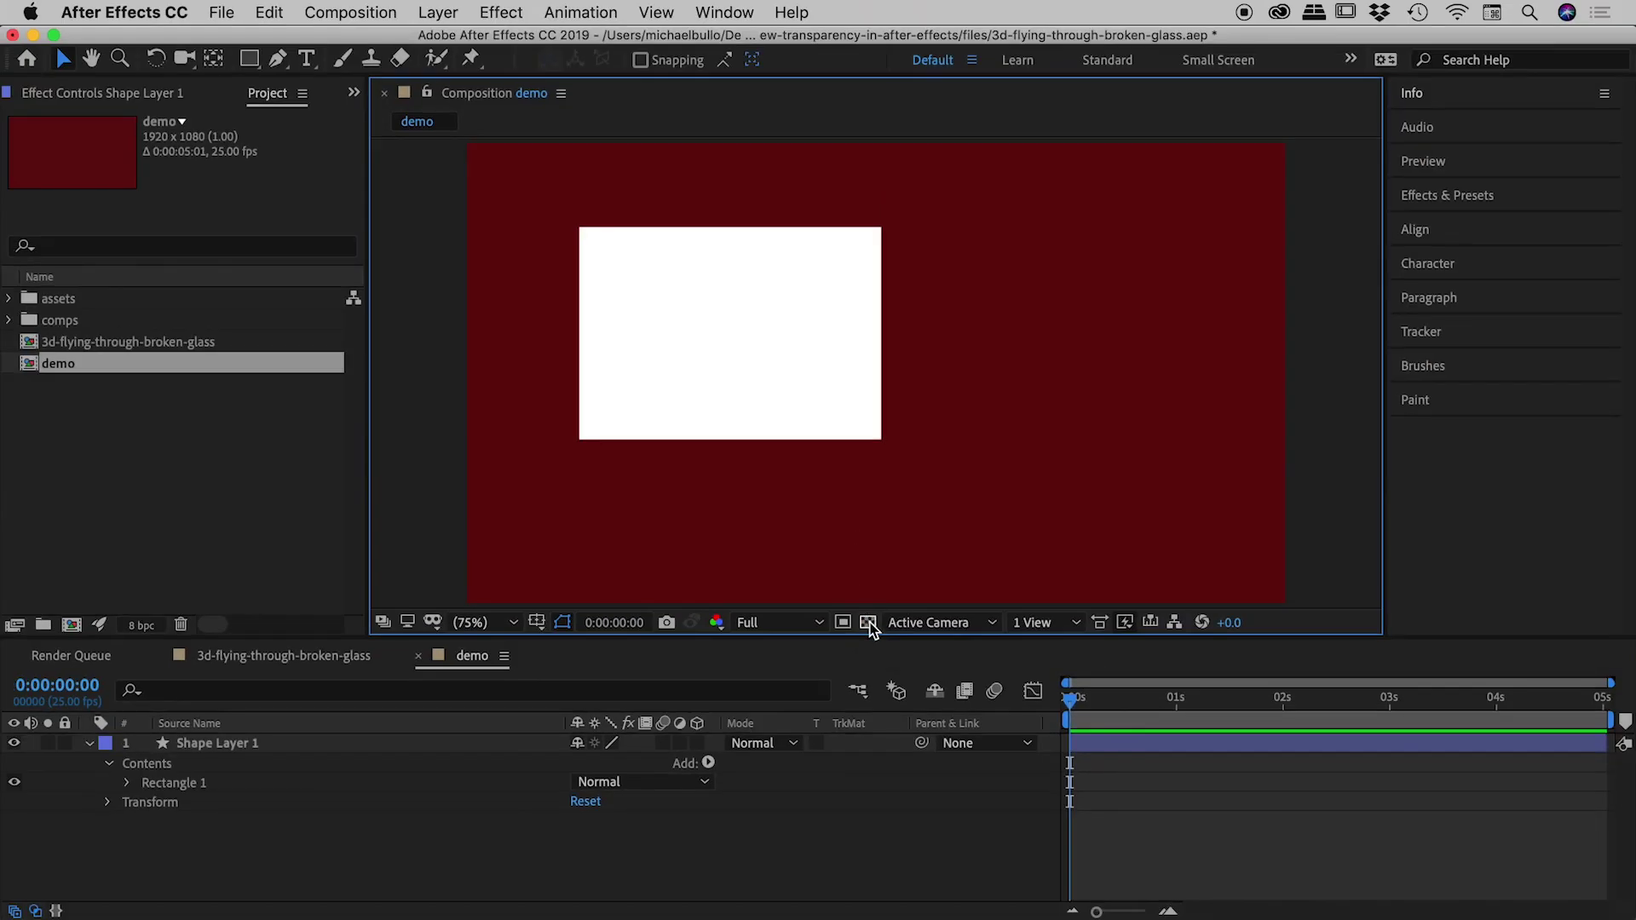
pyautogui.click(870, 624)
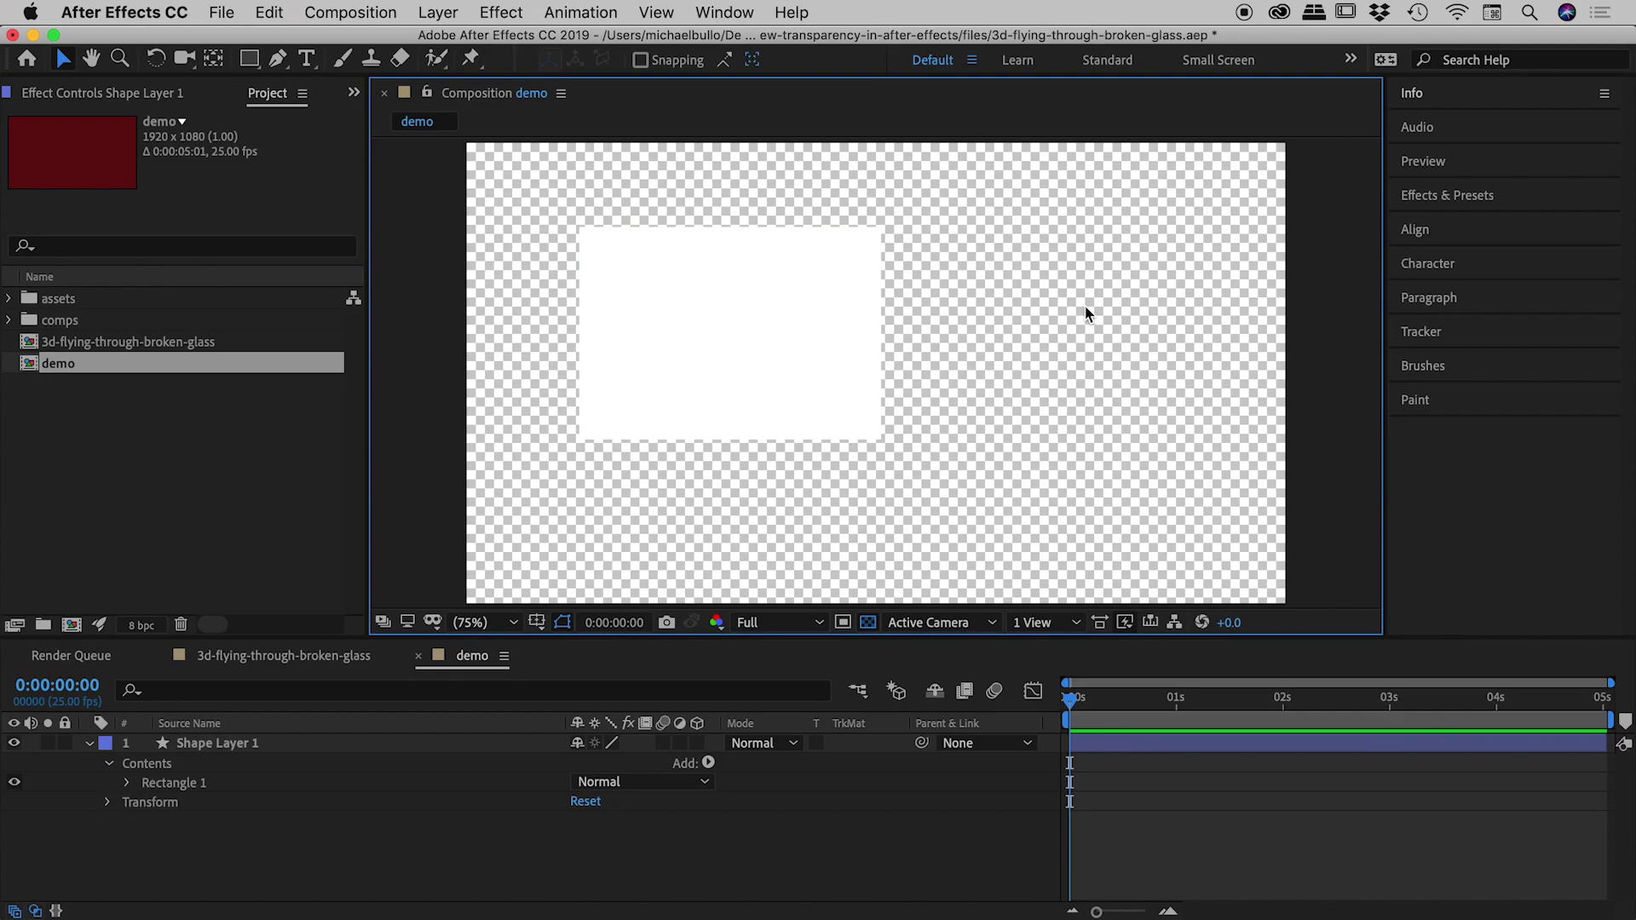
pyautogui.click(869, 622)
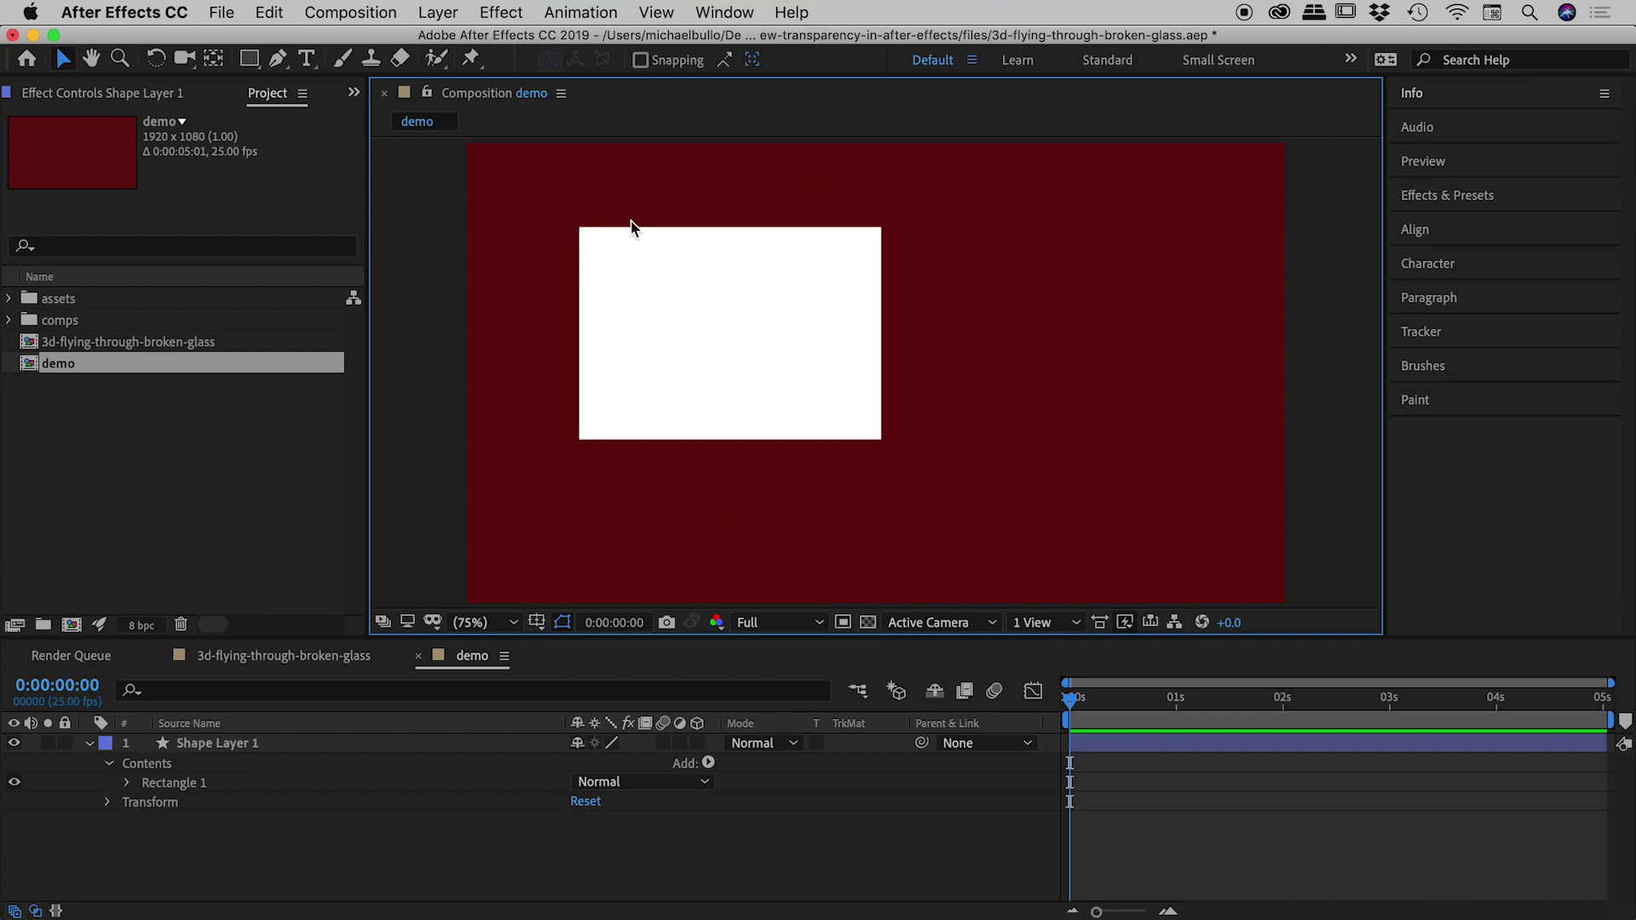
pyautogui.click(868, 623)
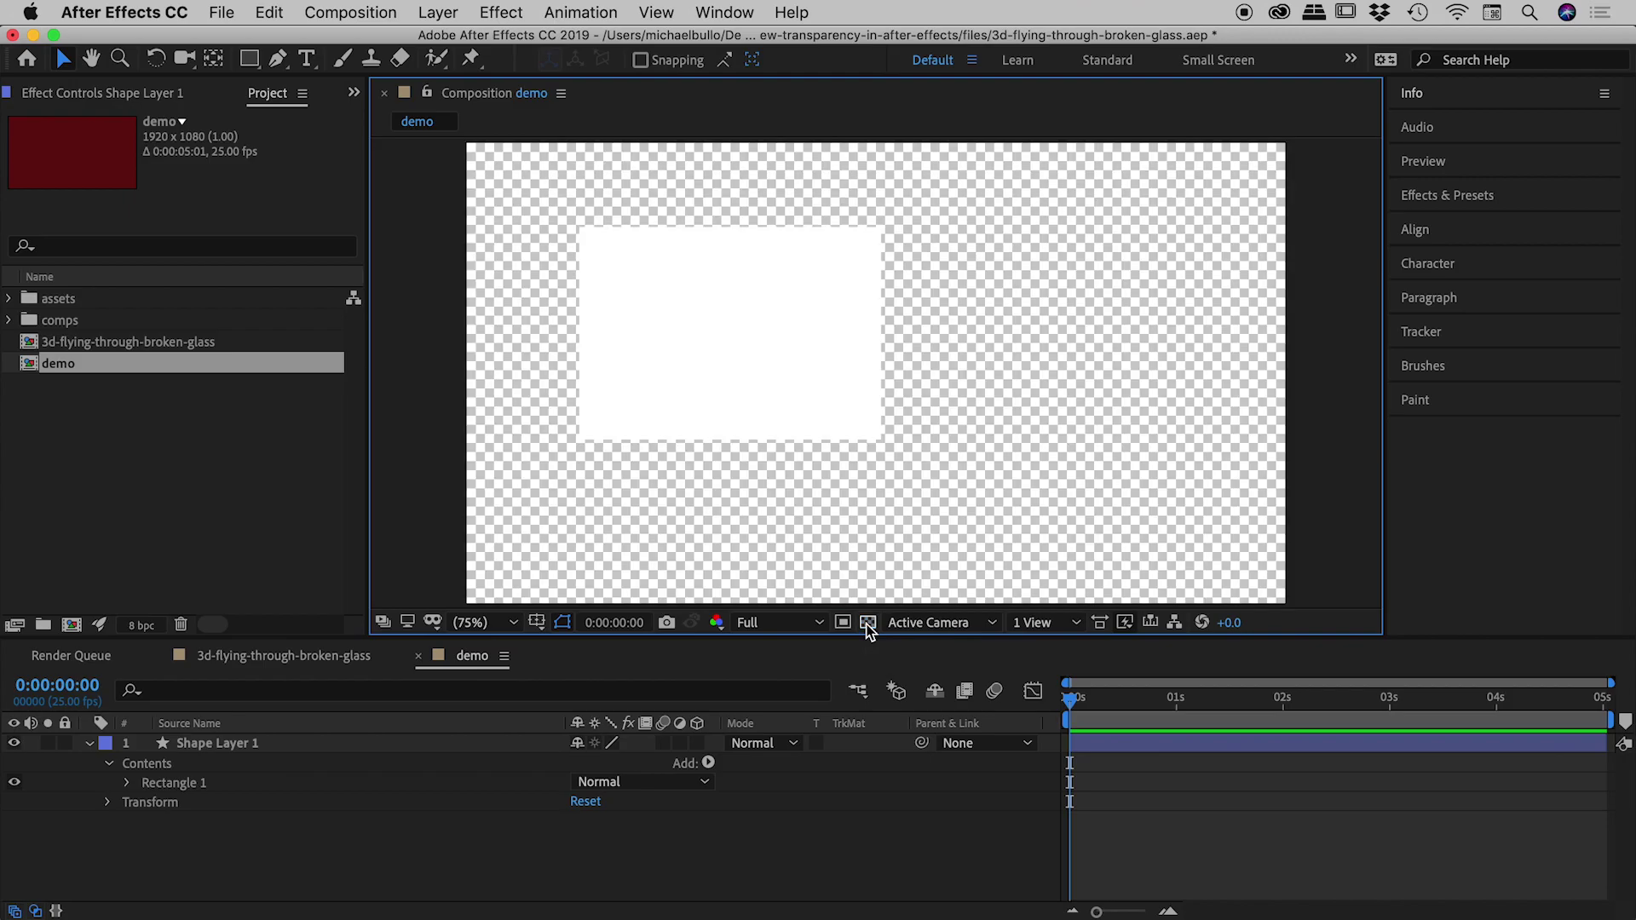
pyautogui.click(869, 623)
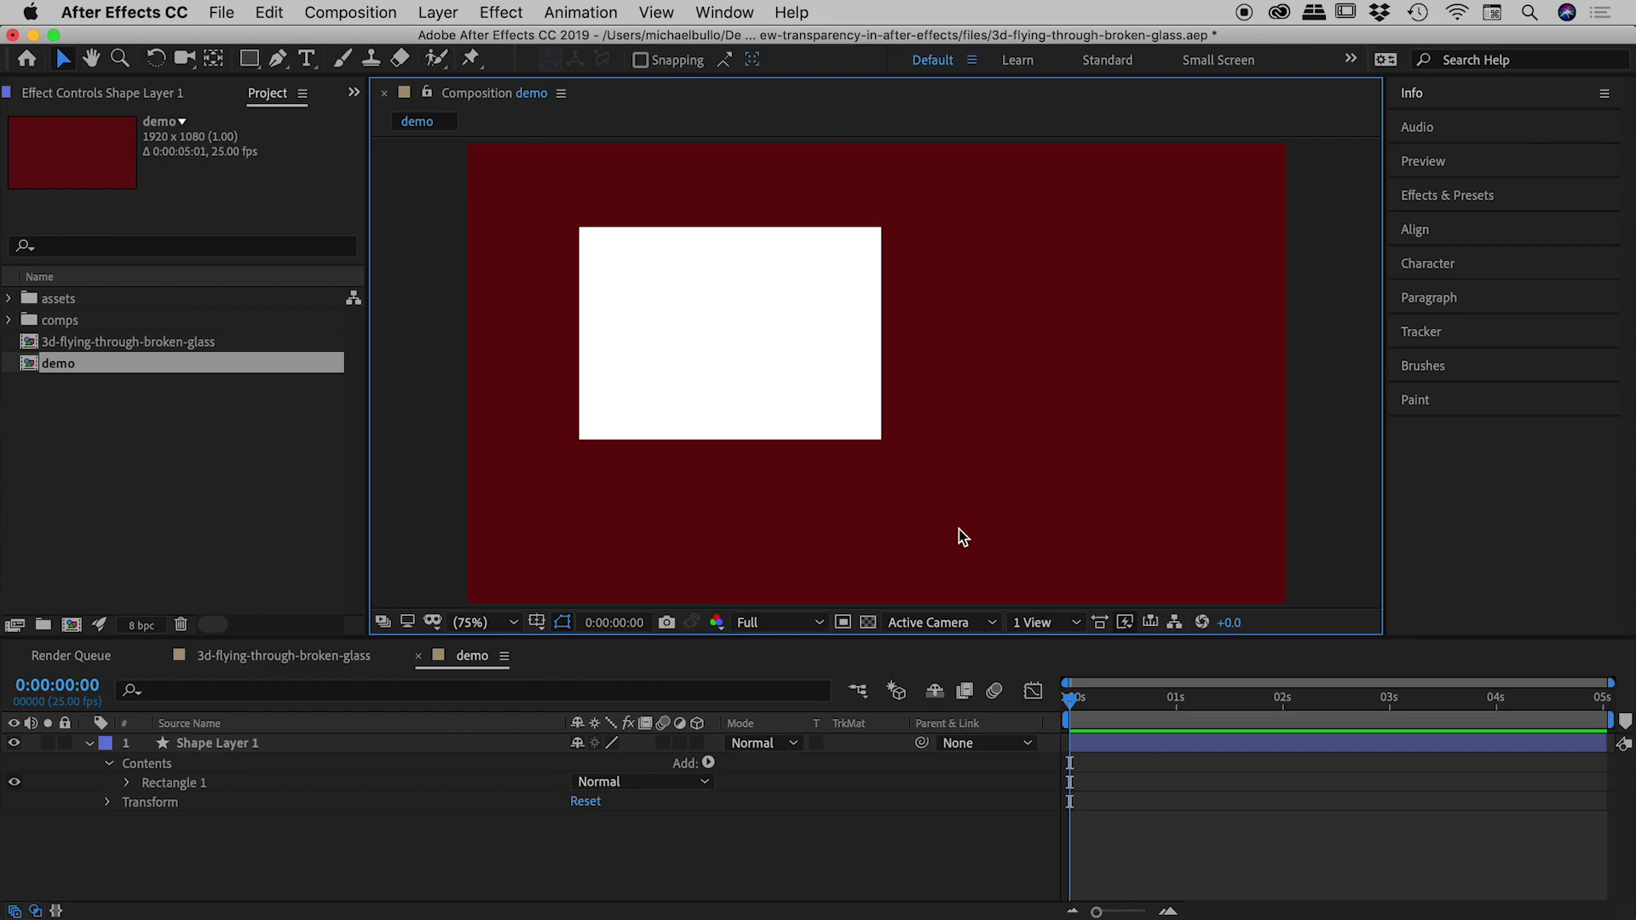
pyautogui.click(289, 662)
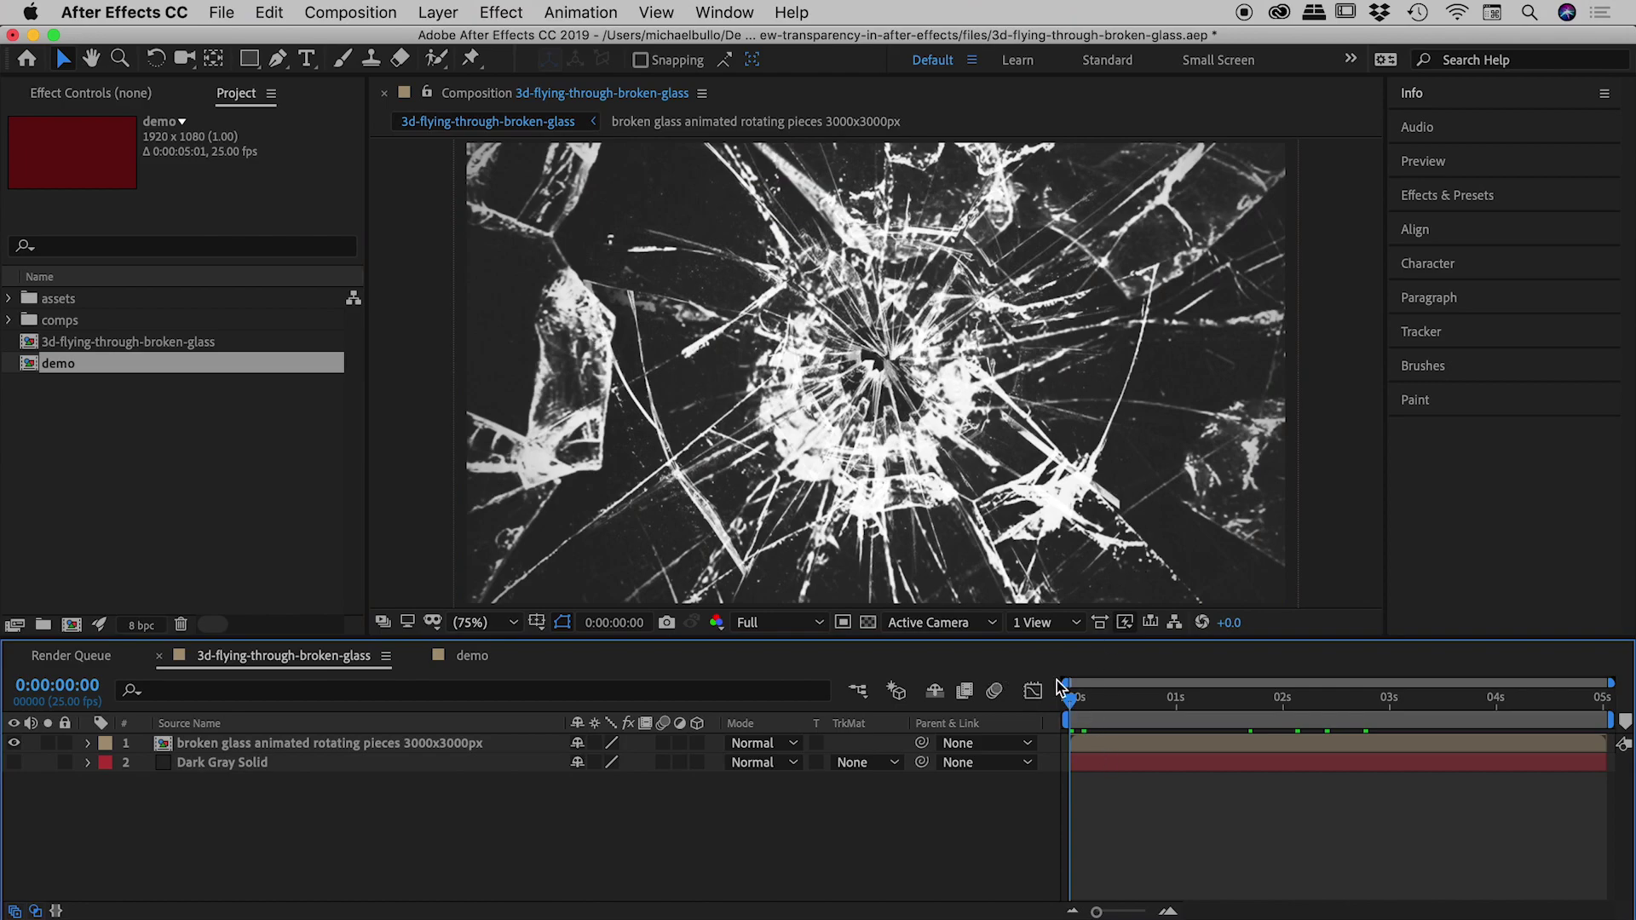
# - Move the glass comp's playhead to 0:00:00:06 and toggle the transparency grid on and off twice
pyautogui.moveTo(1087, 707)
pyautogui.mouseDown()
pyautogui.moveTo(1340, 723)
pyautogui.moveTo(1097, 722)
pyautogui.mouseUp()
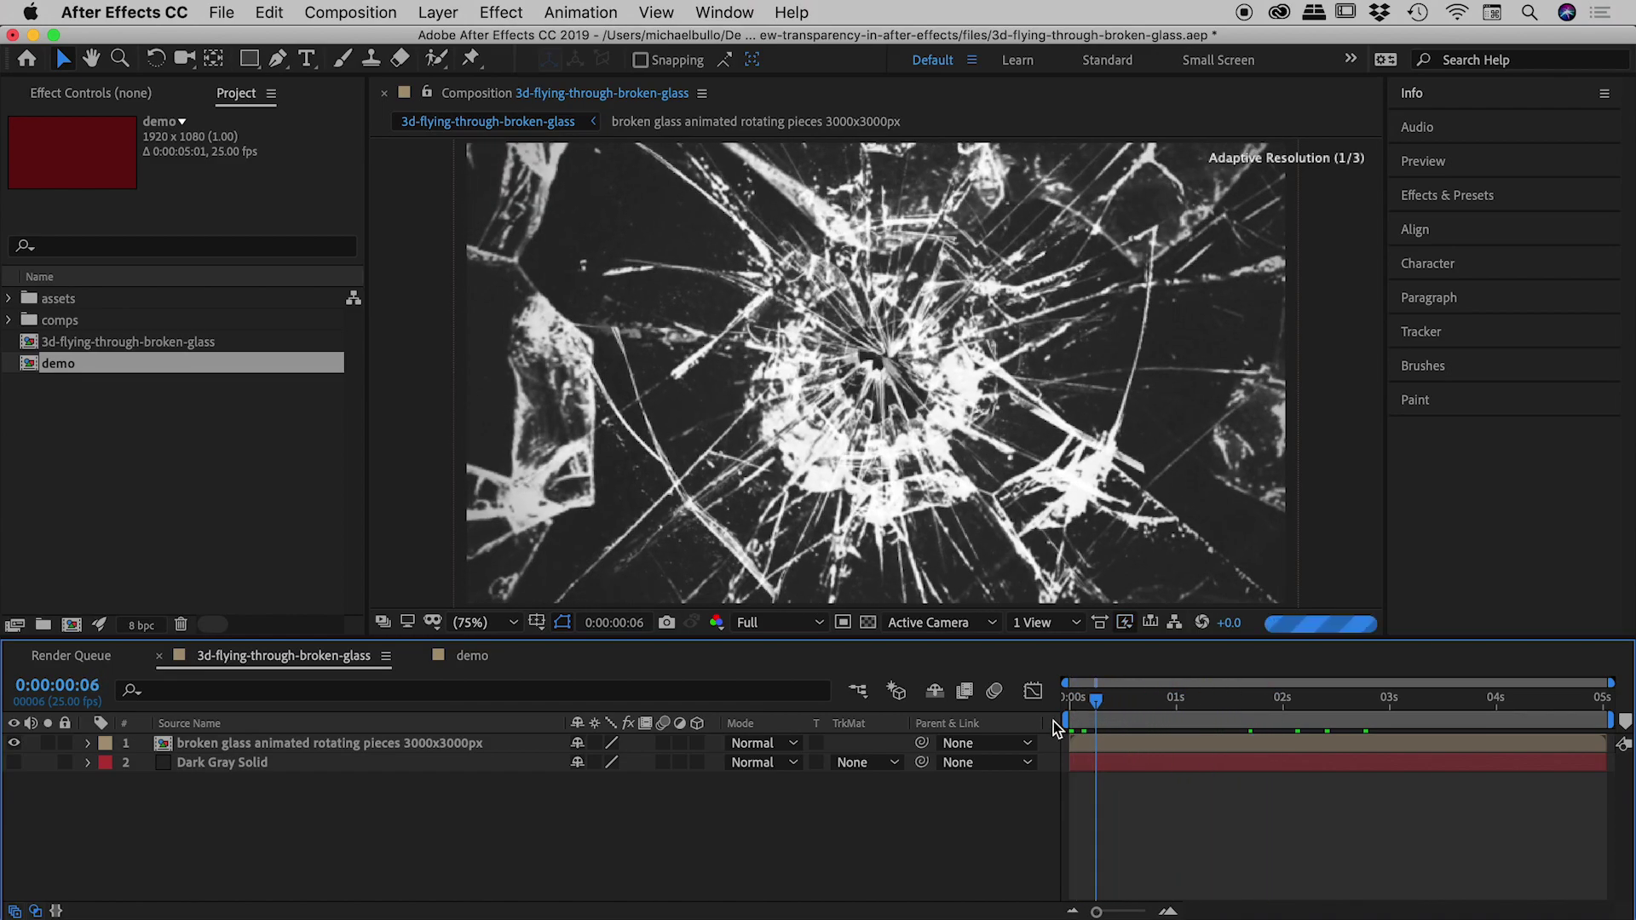
pyautogui.click(870, 623)
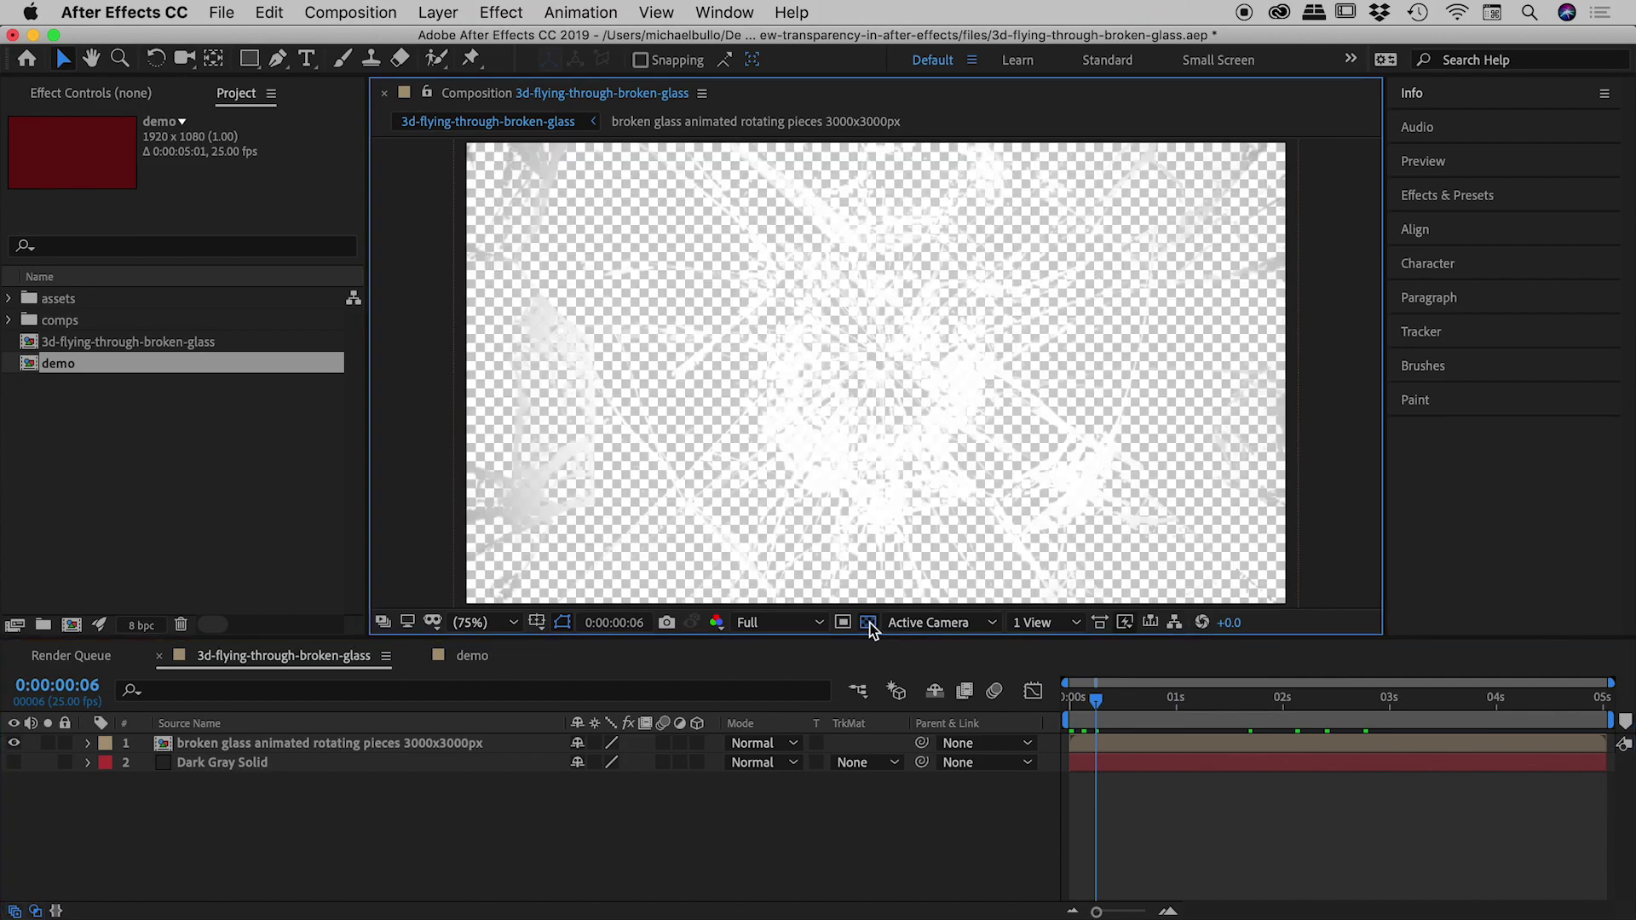
pyautogui.click(869, 623)
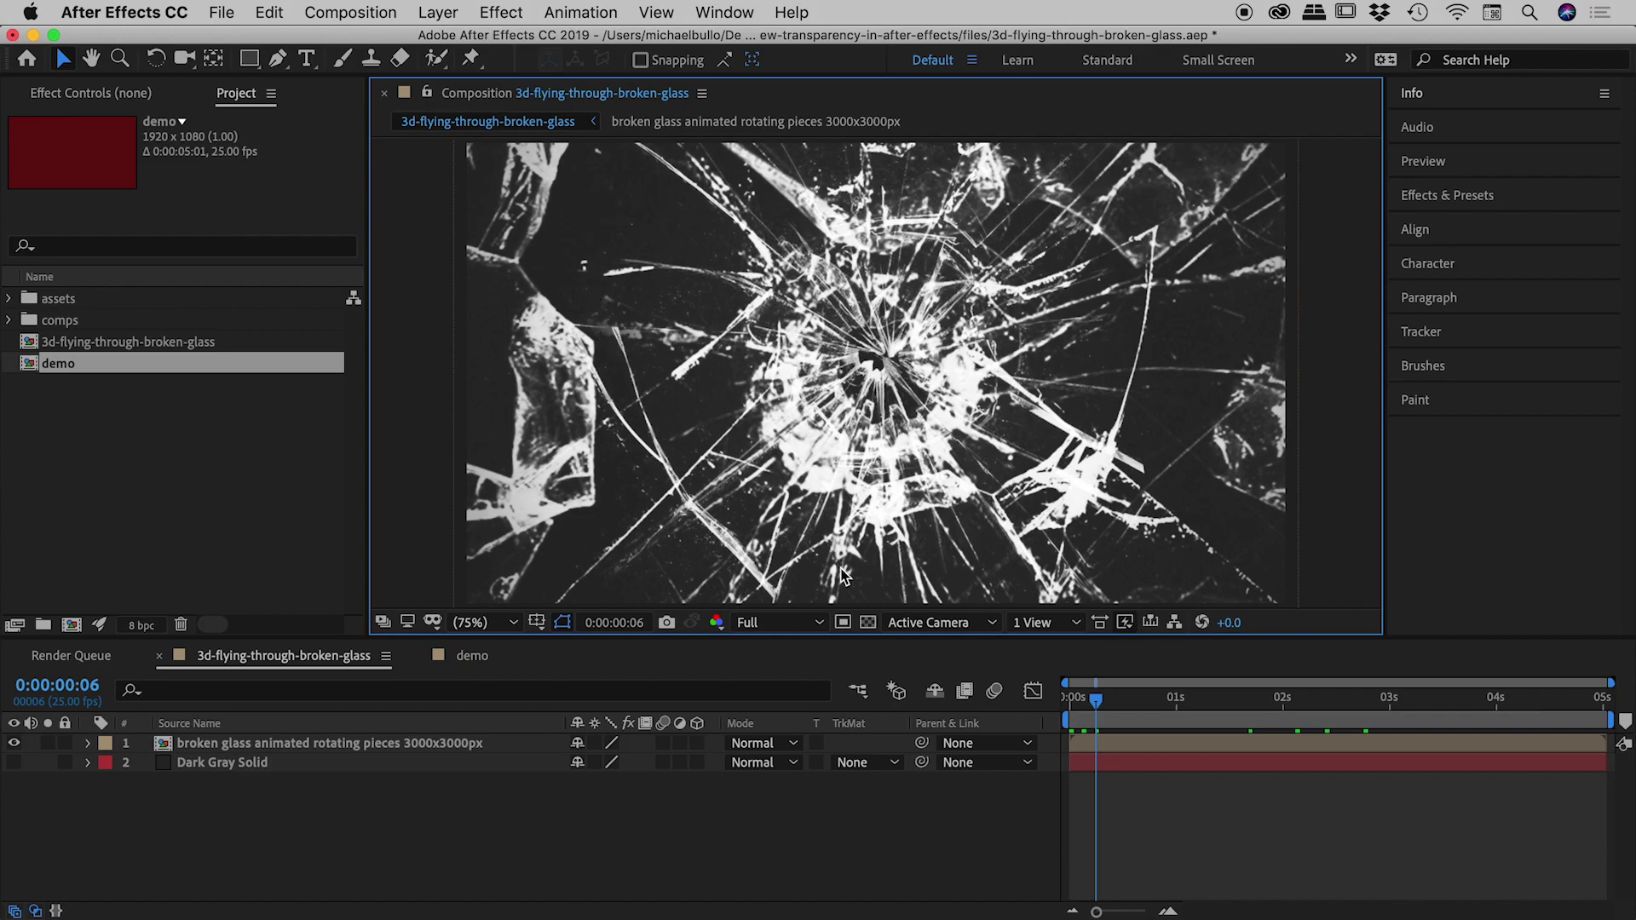
pyautogui.click(871, 624)
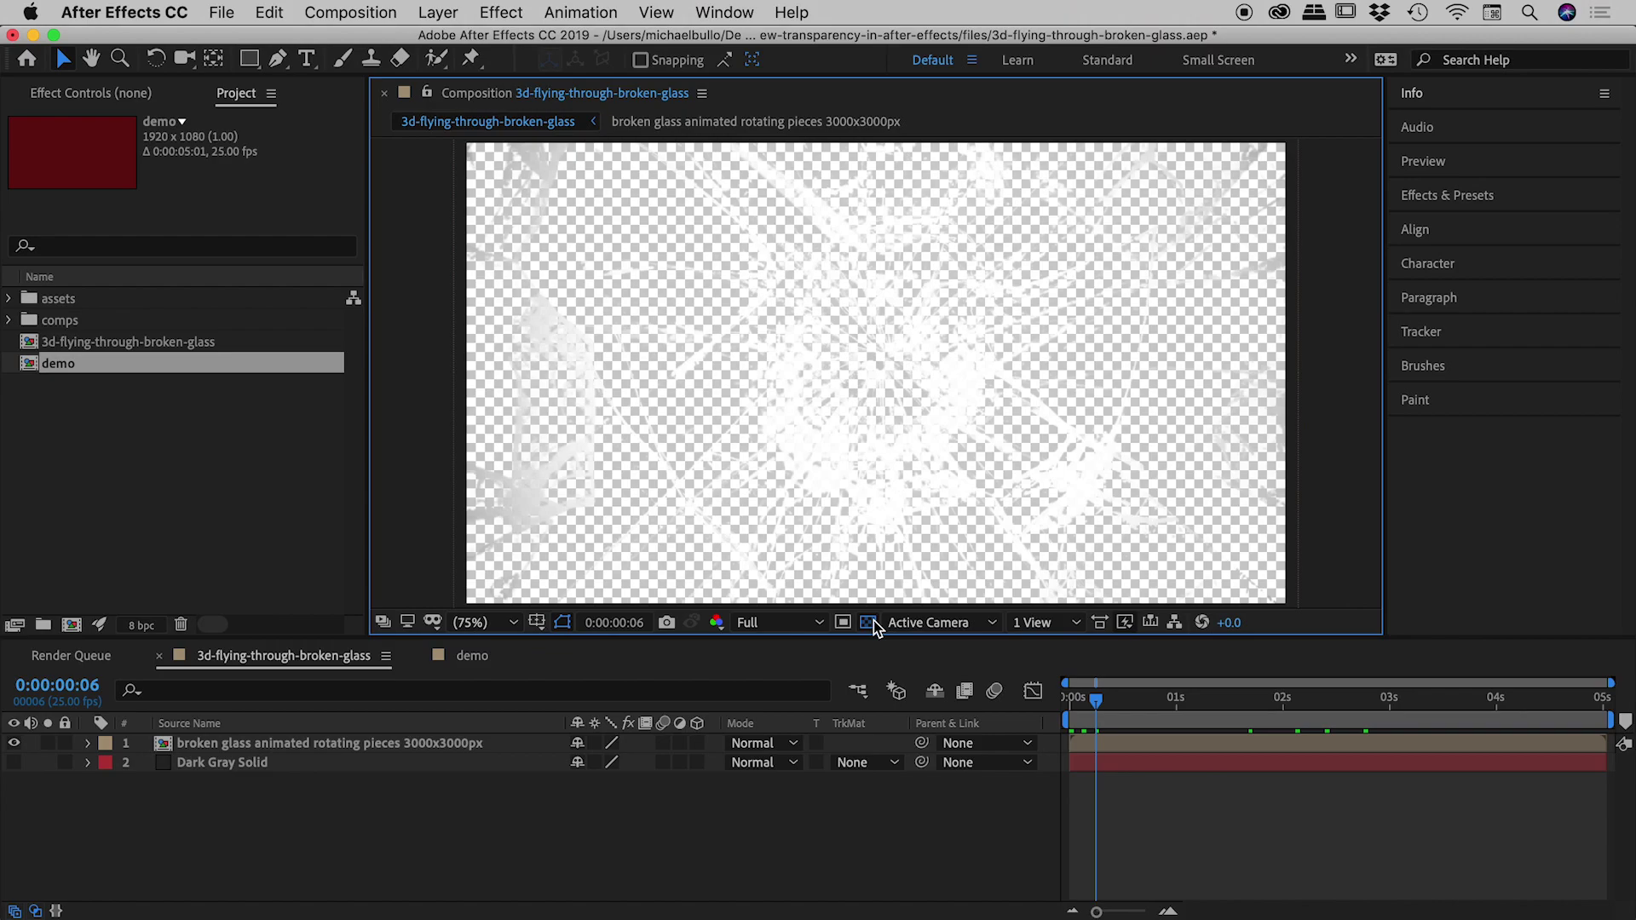
pyautogui.click(869, 623)
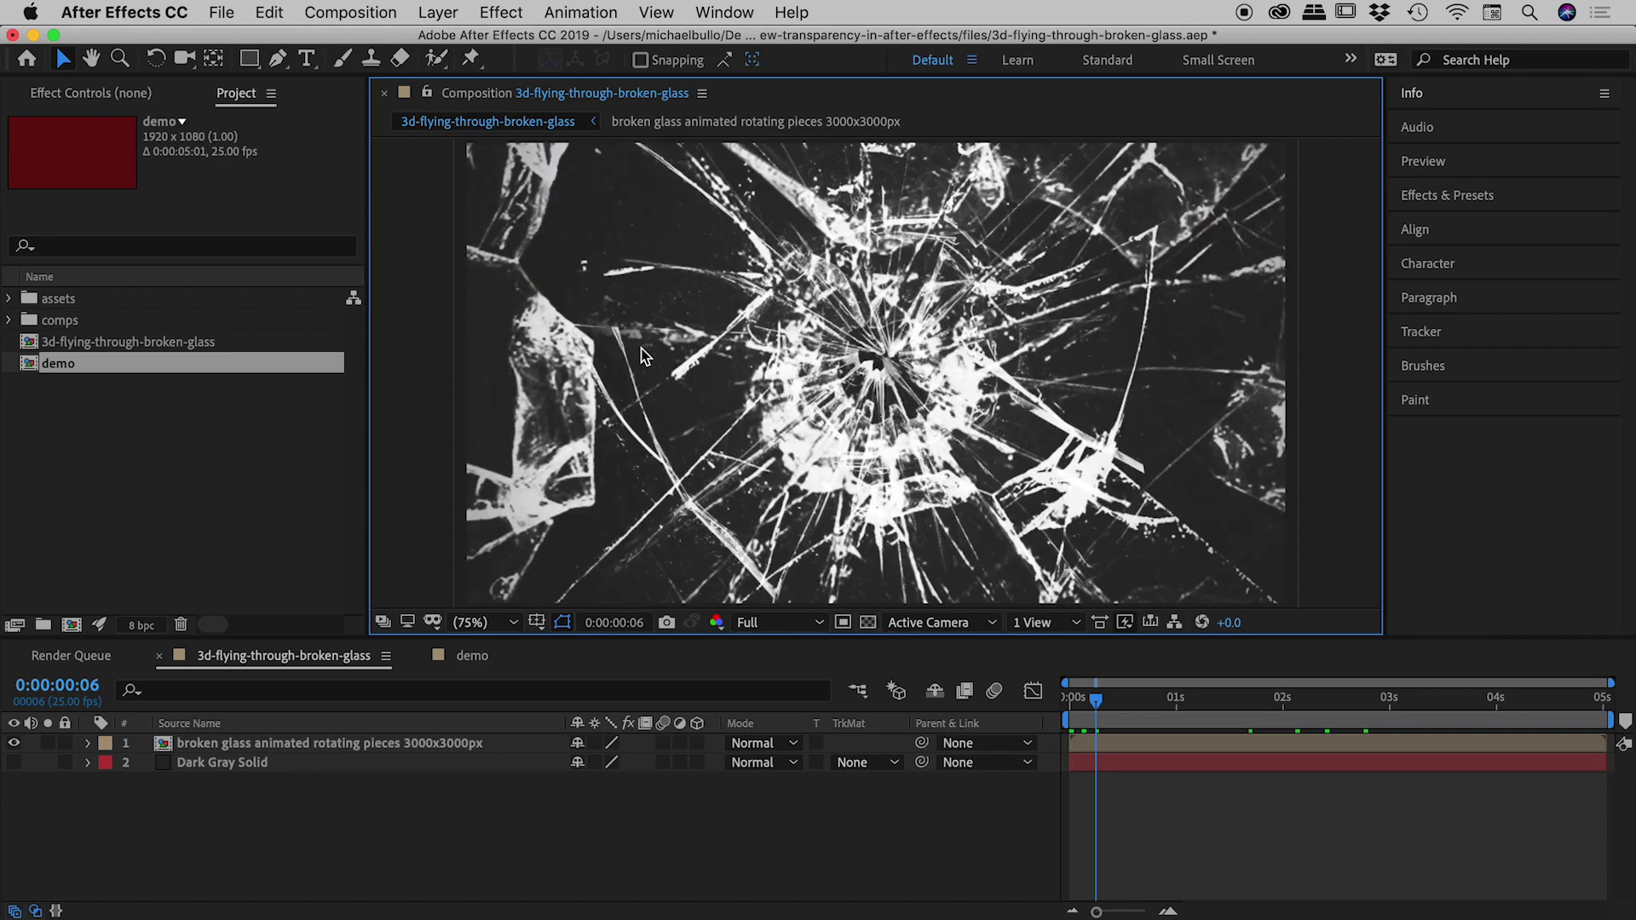
pyautogui.click(384, 12)
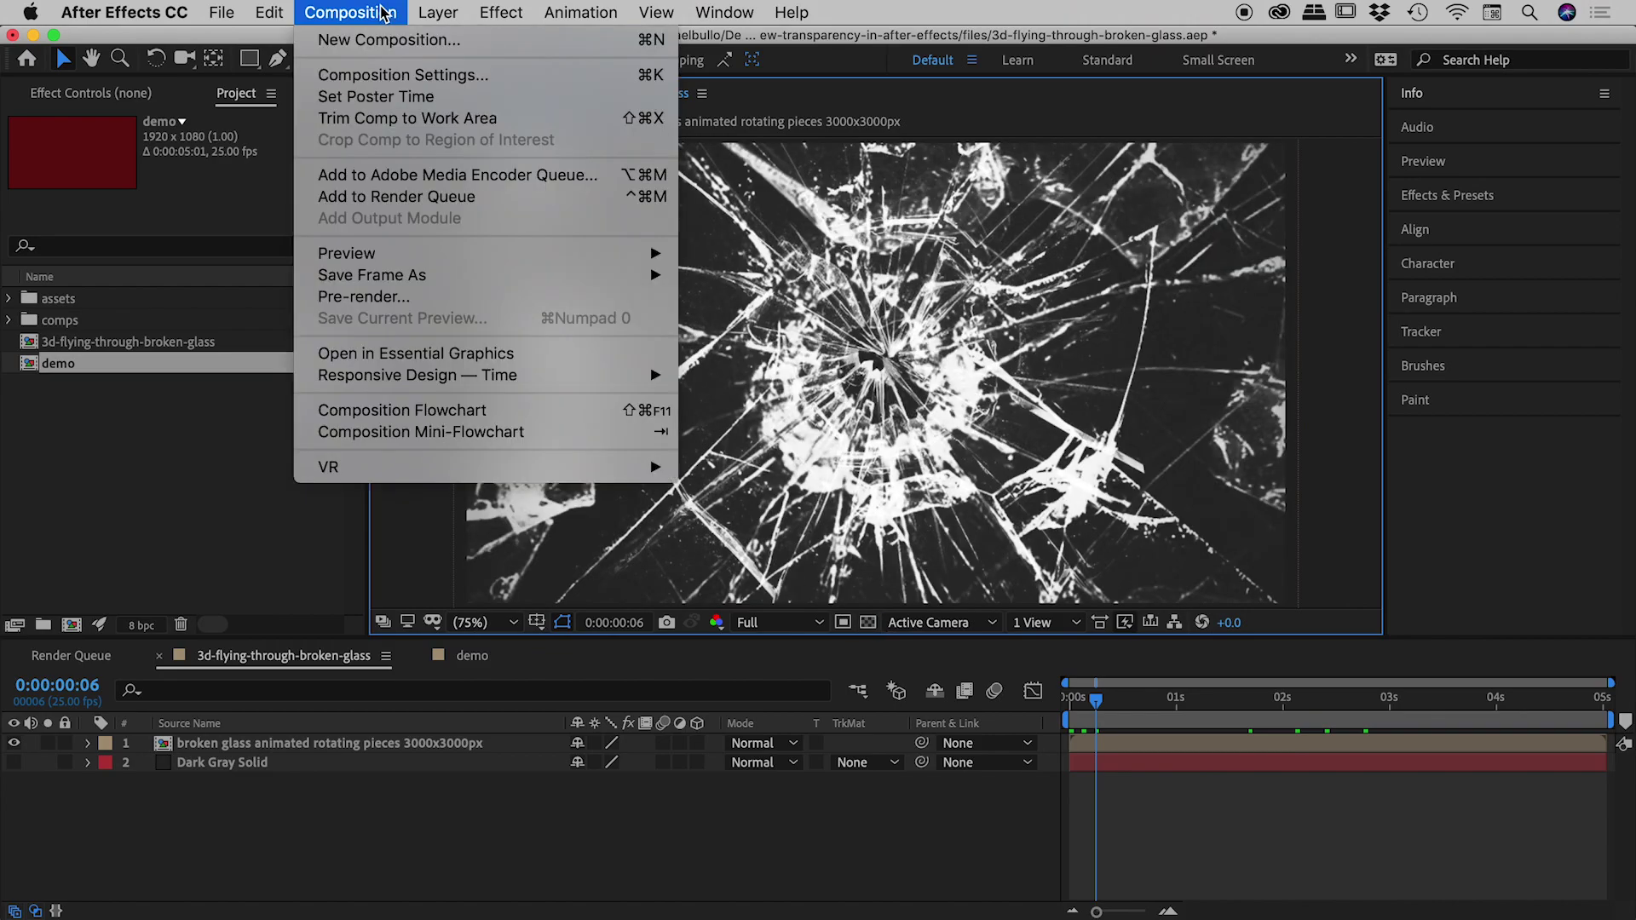
pyautogui.click(397, 76)
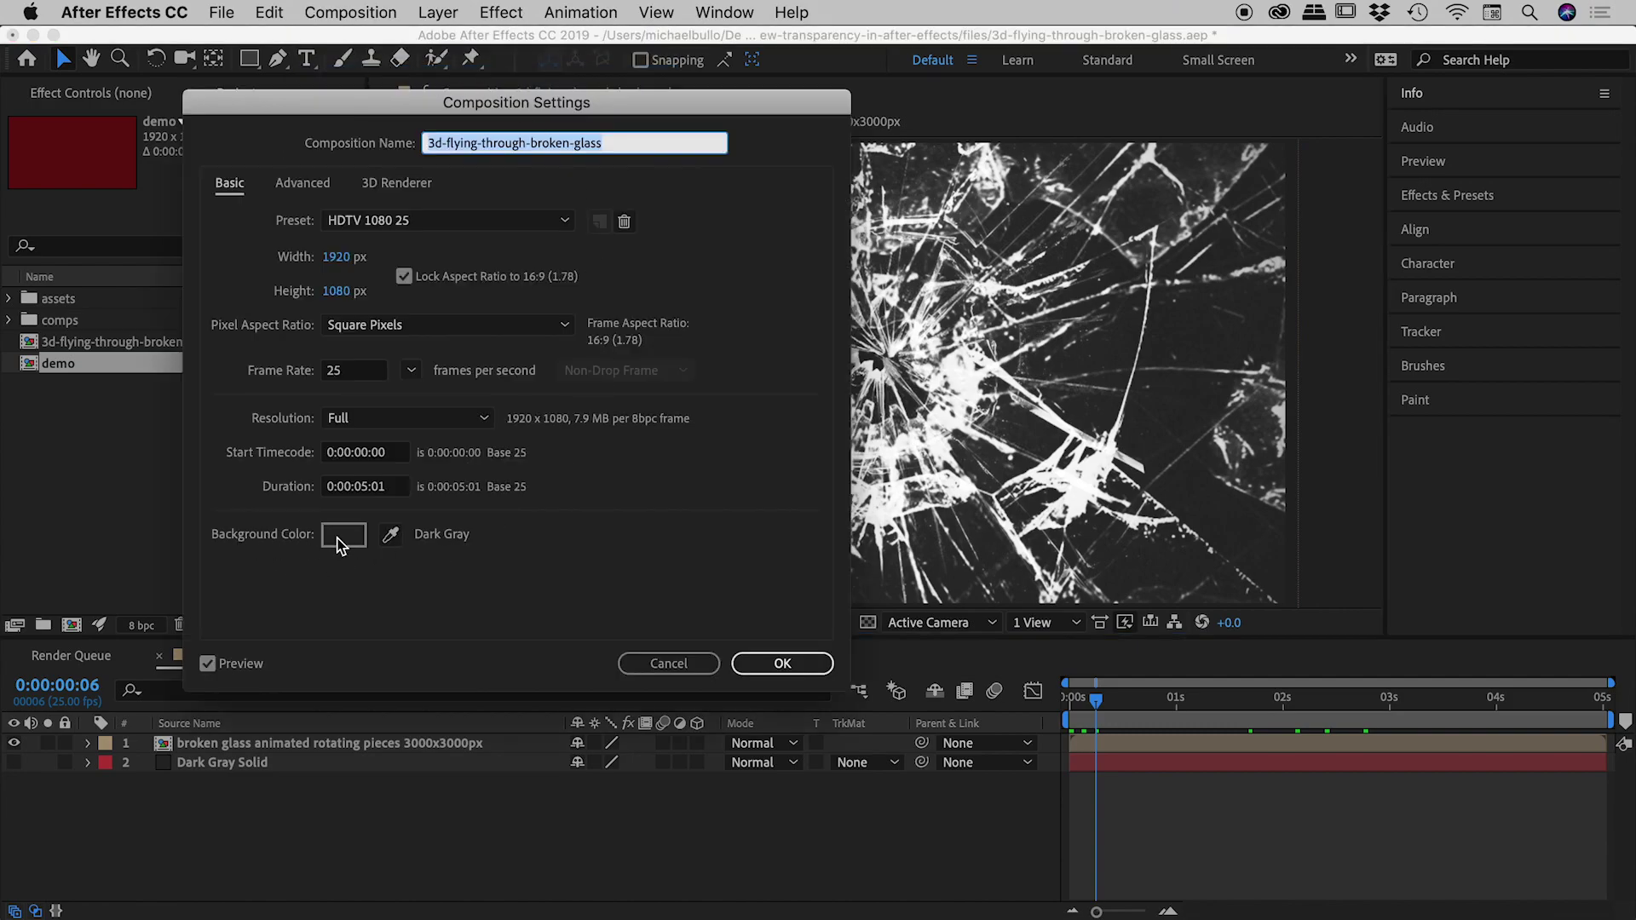
pyautogui.click(669, 663)
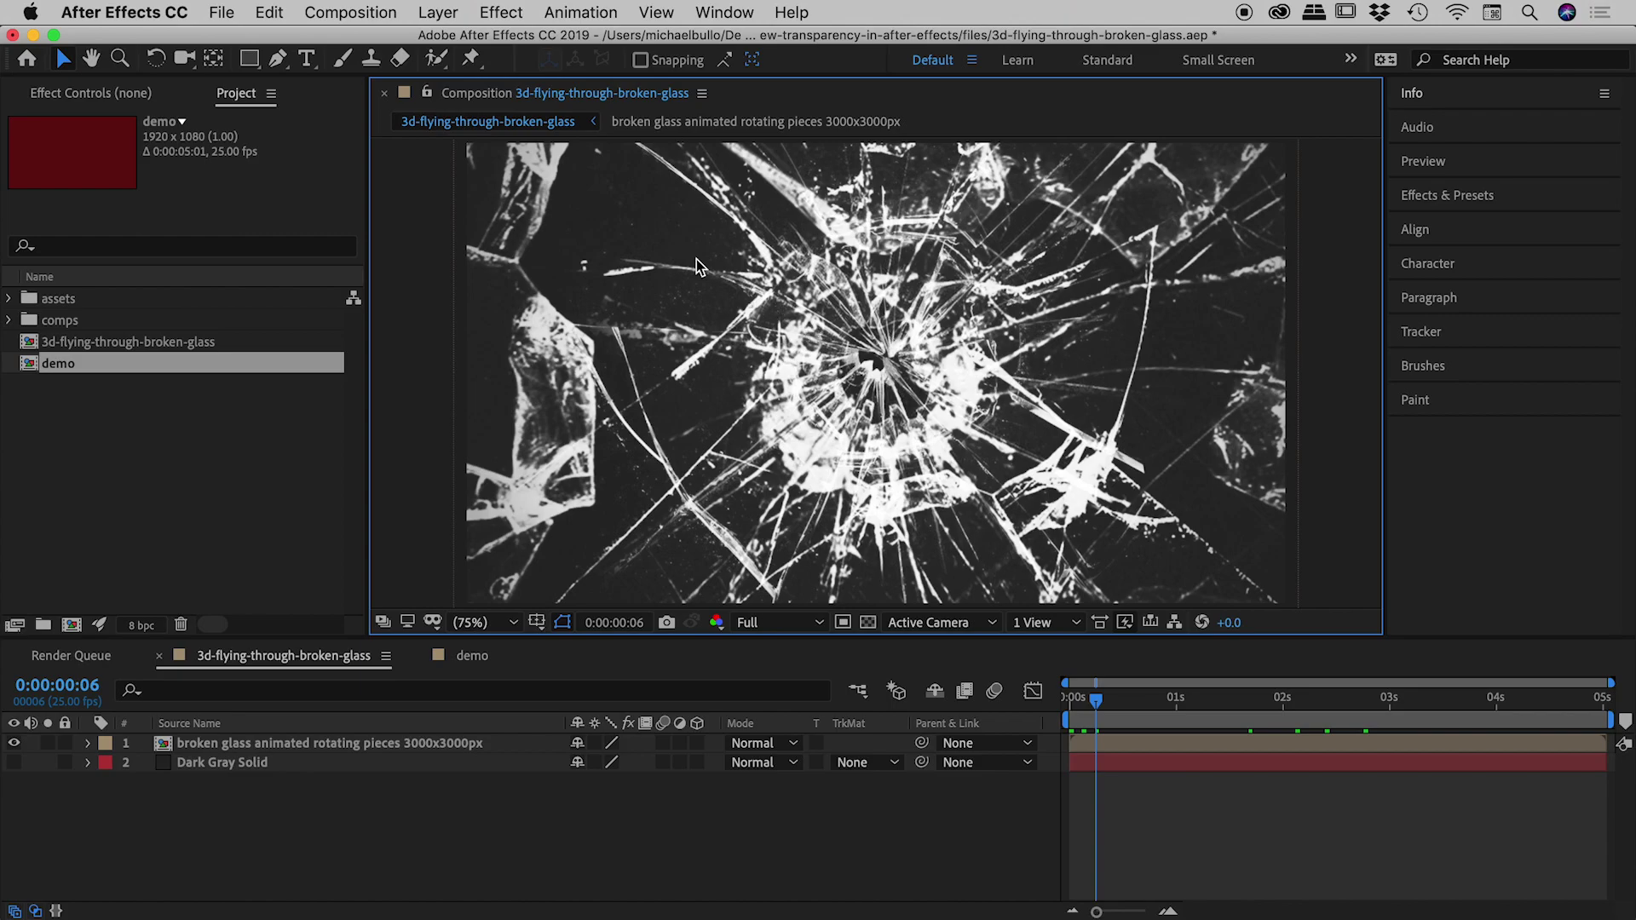
pyautogui.click(869, 623)
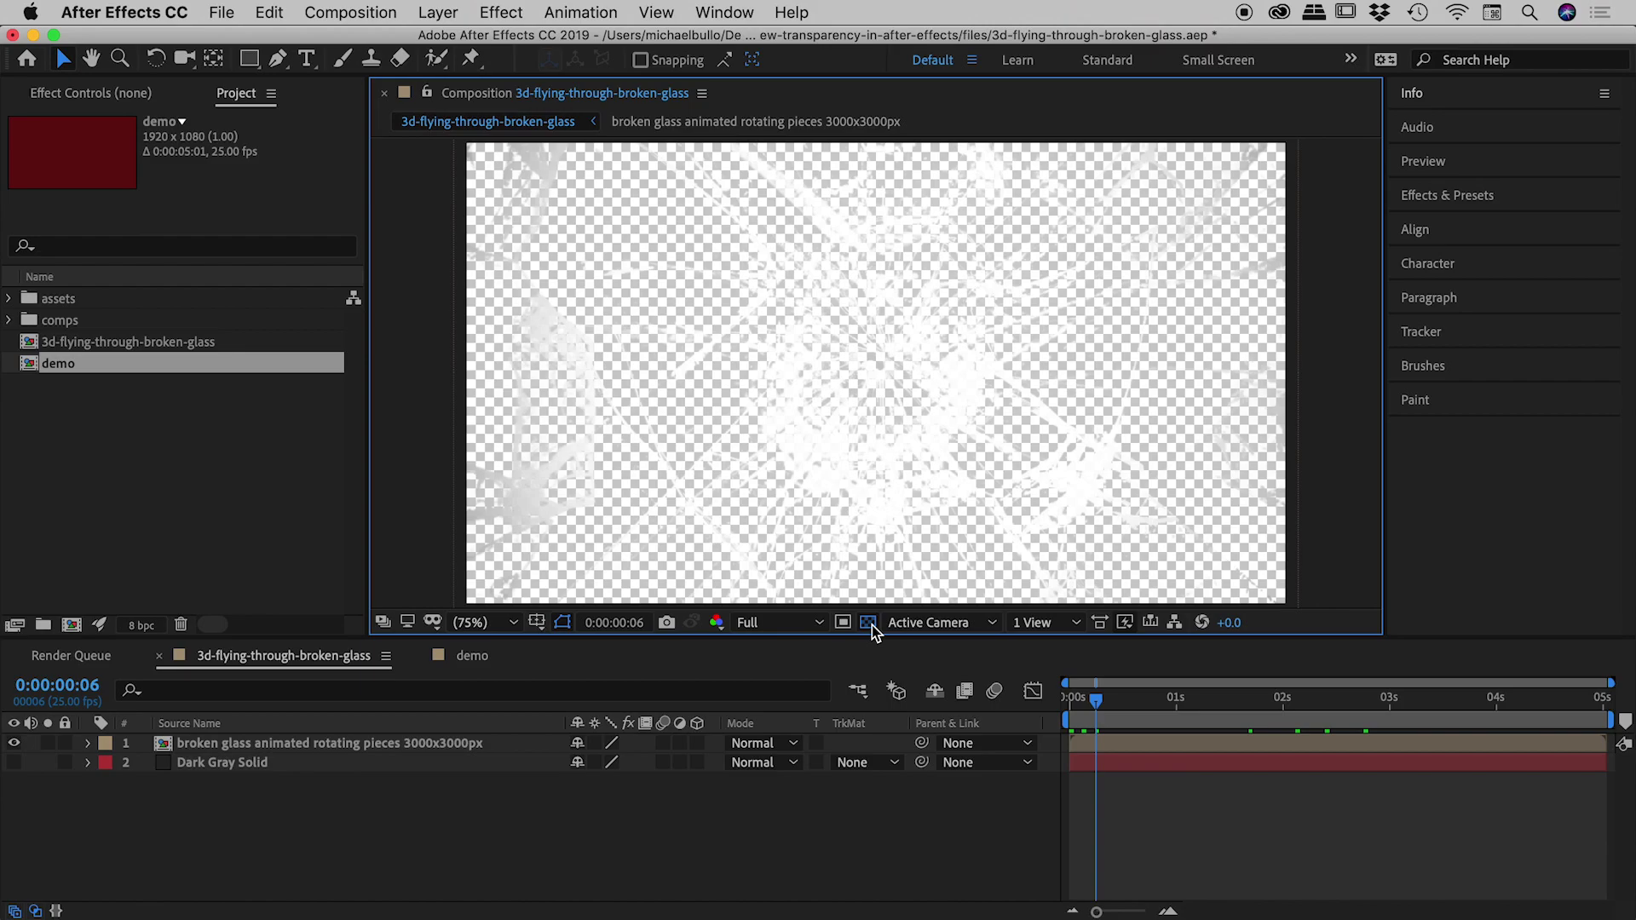
pyautogui.click(870, 623)
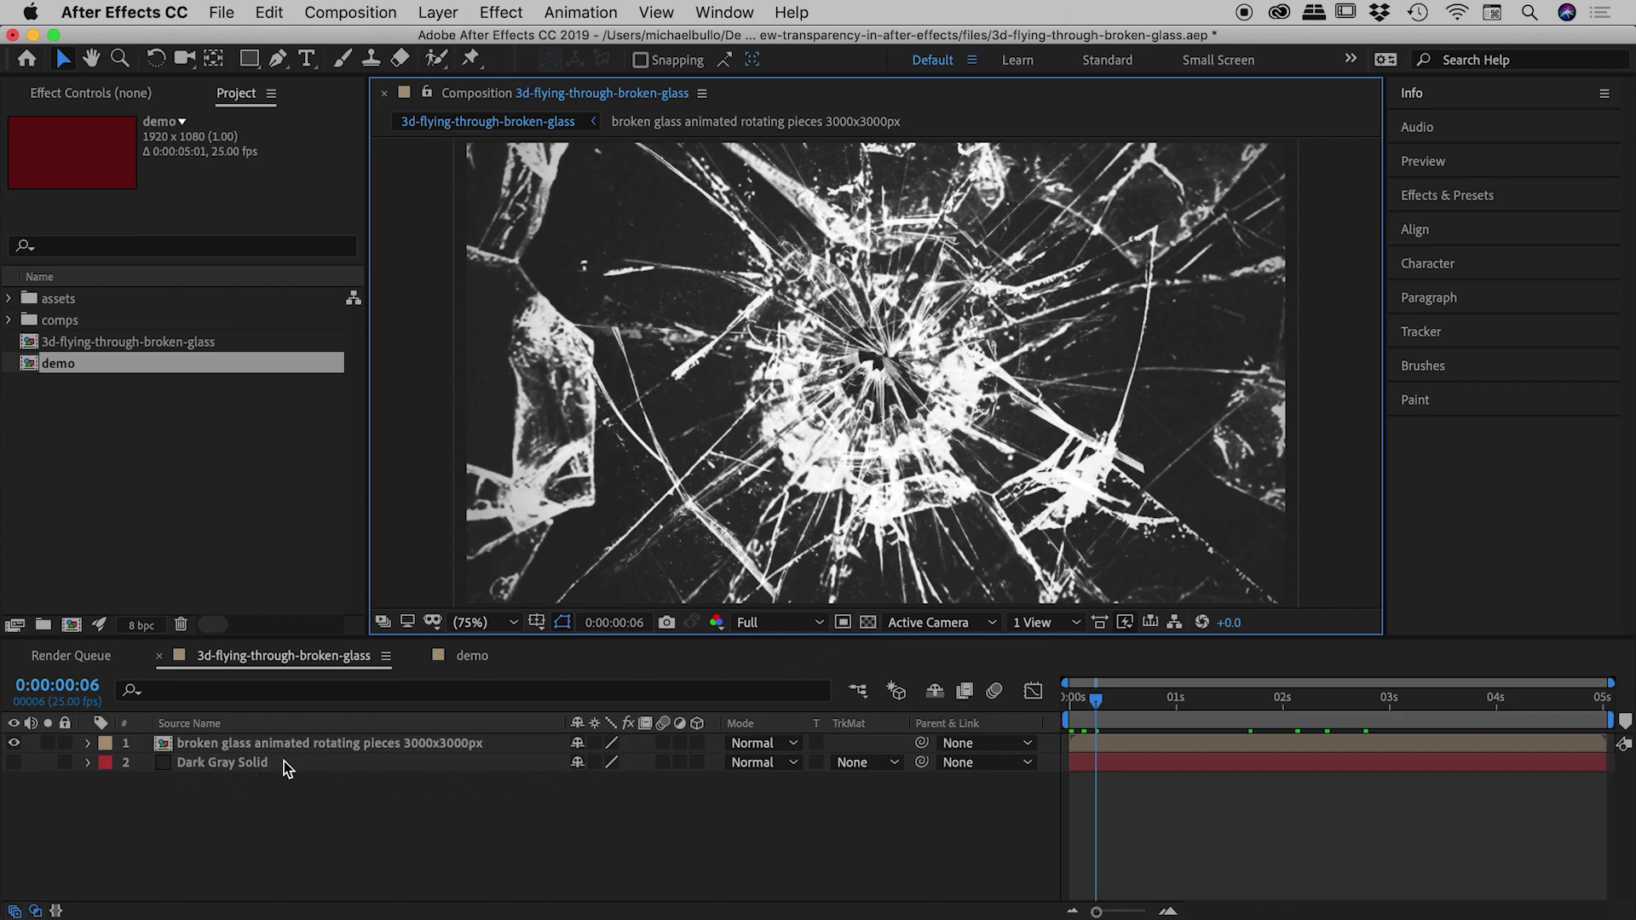
pyautogui.click(14, 763)
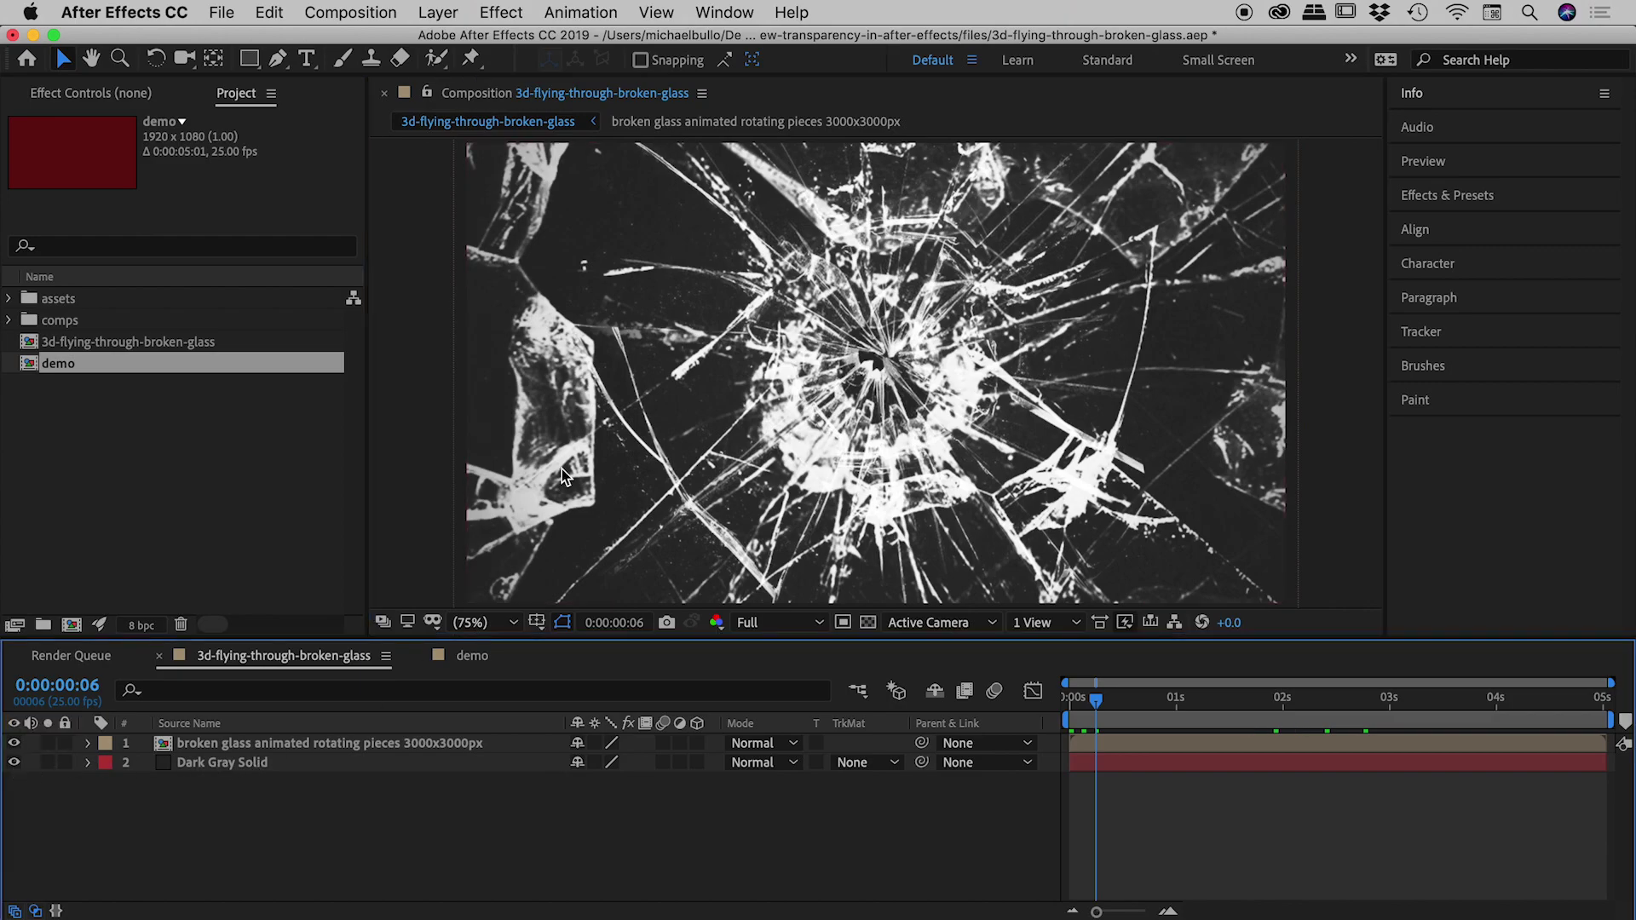
# - Show and select the Dark Gray Solid, then confirm with the transparency grid that no transparency remains
pyautogui.click(253, 770)
pyautogui.click(268, 766)
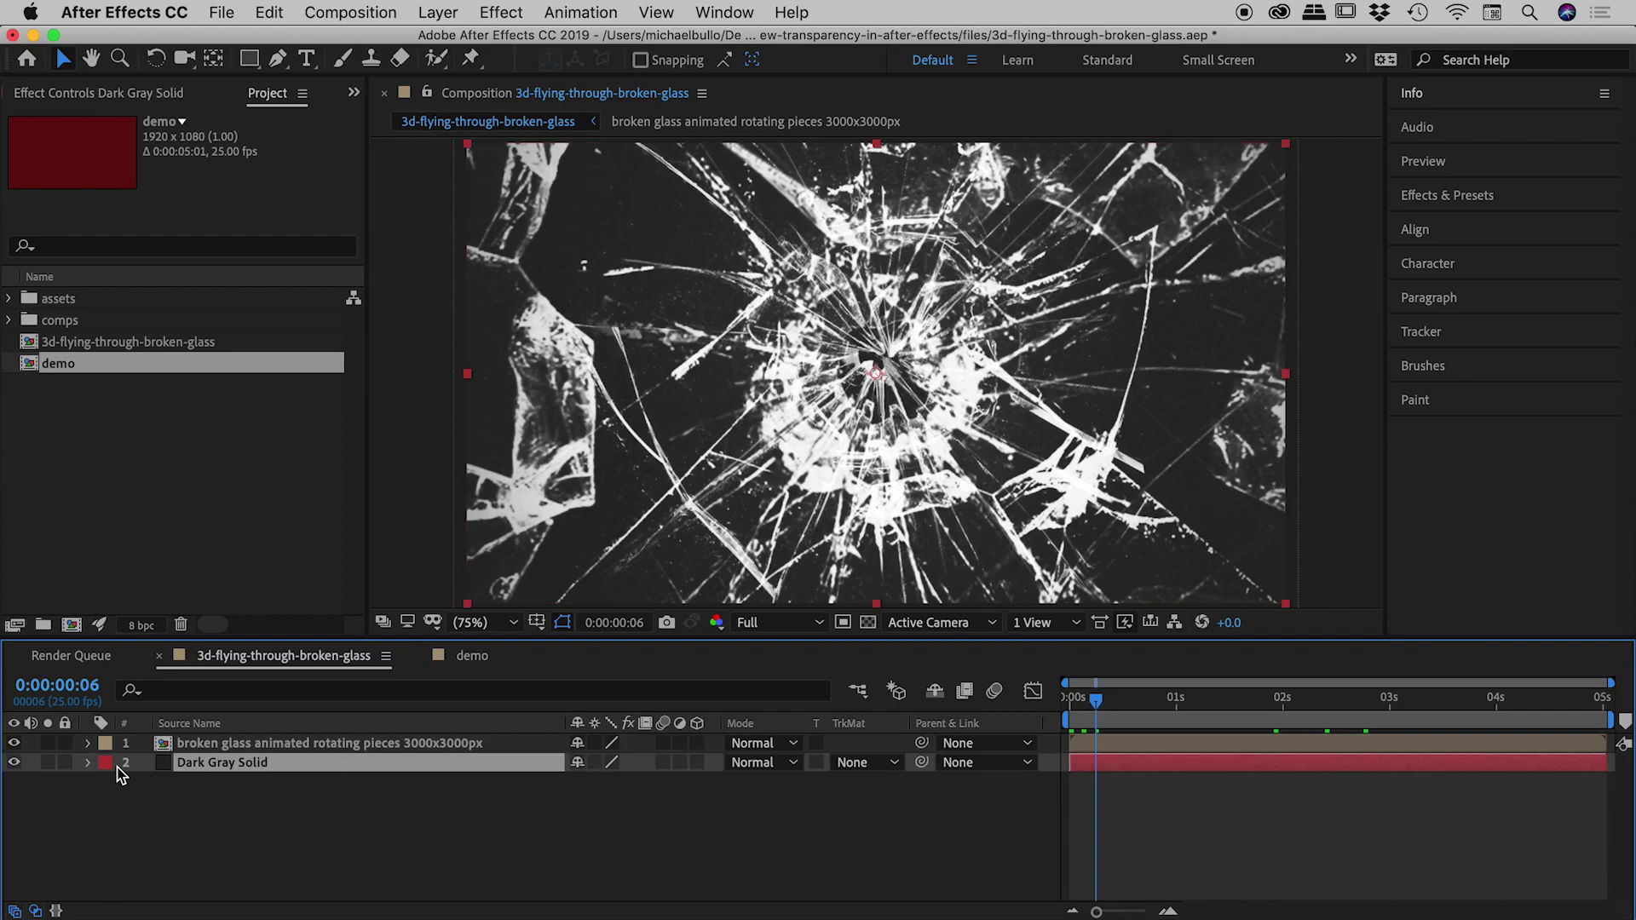
pyautogui.click(869, 625)
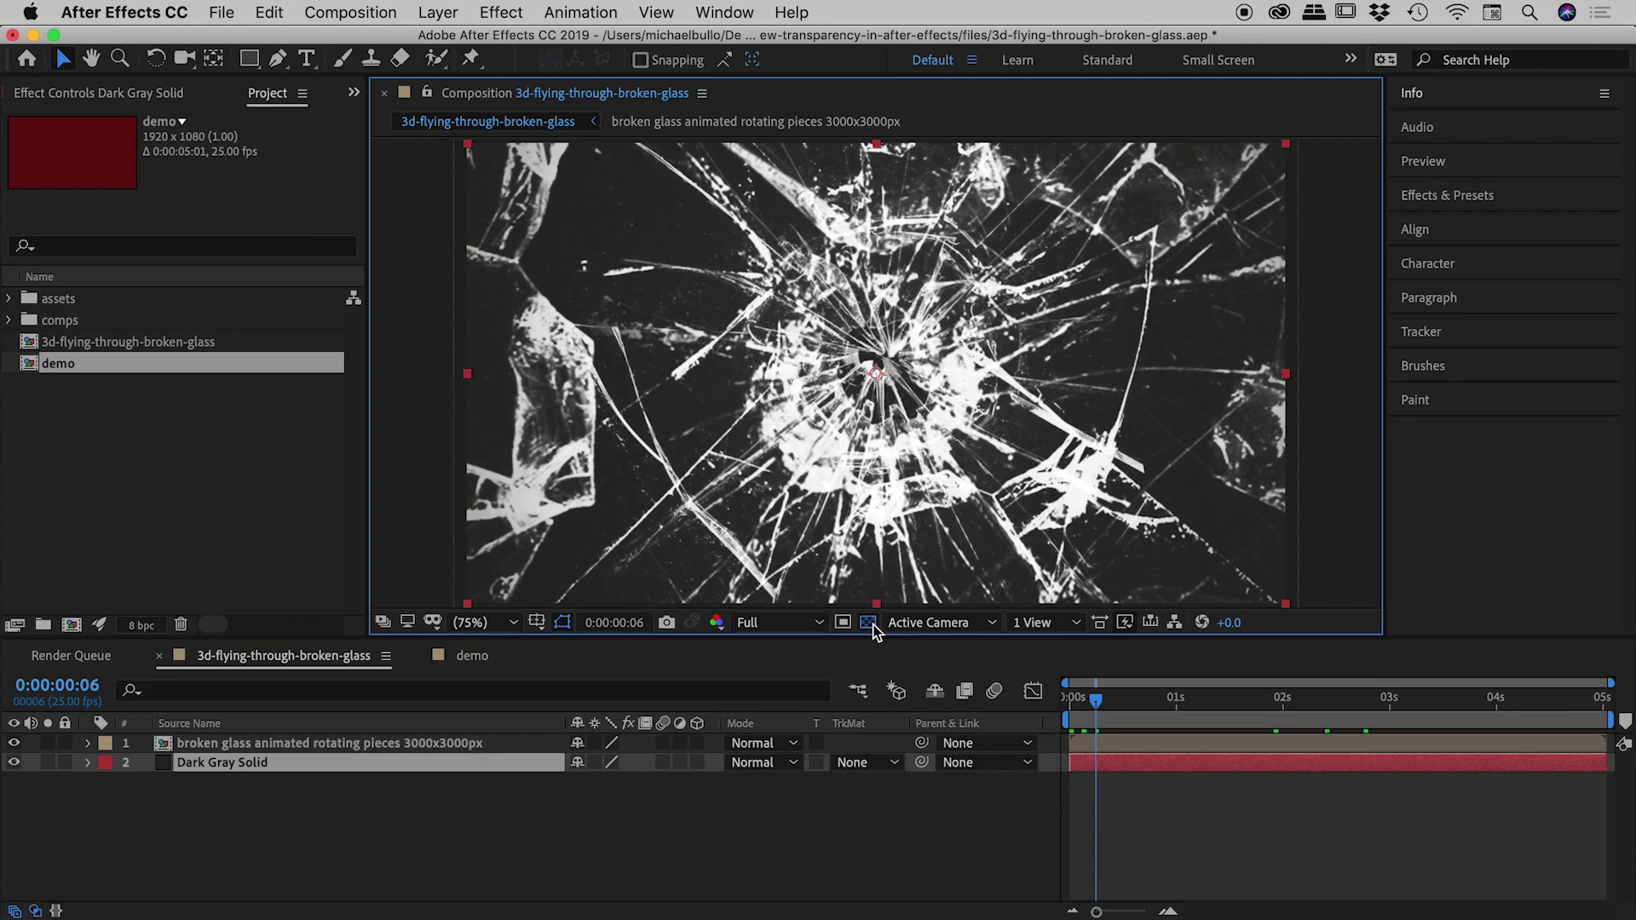
pyautogui.click(871, 627)
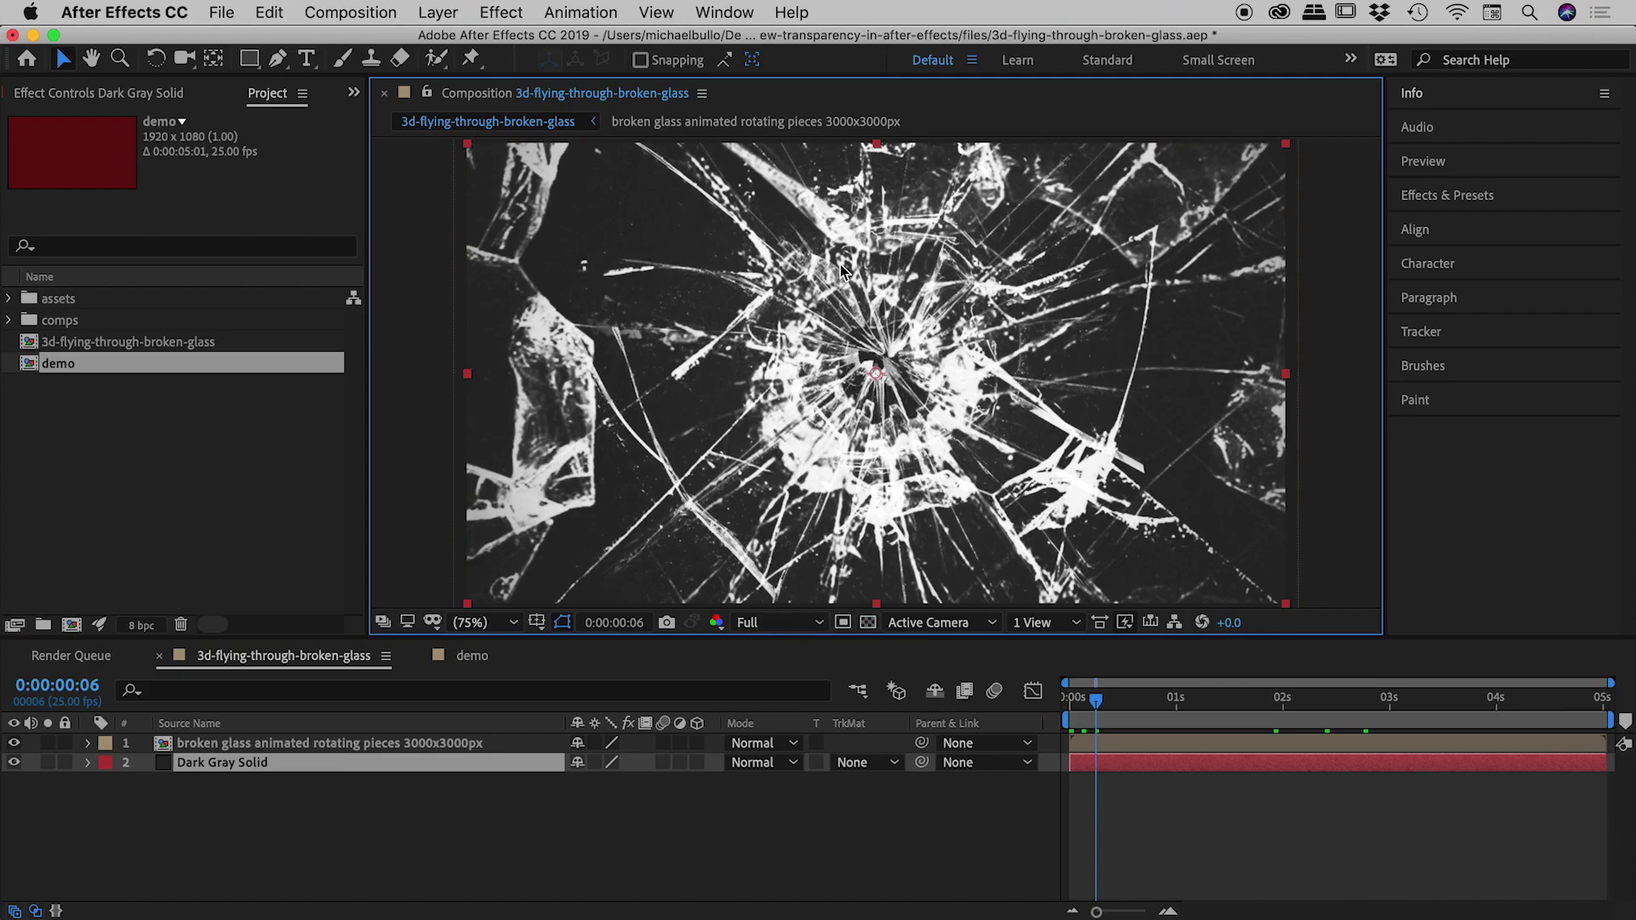